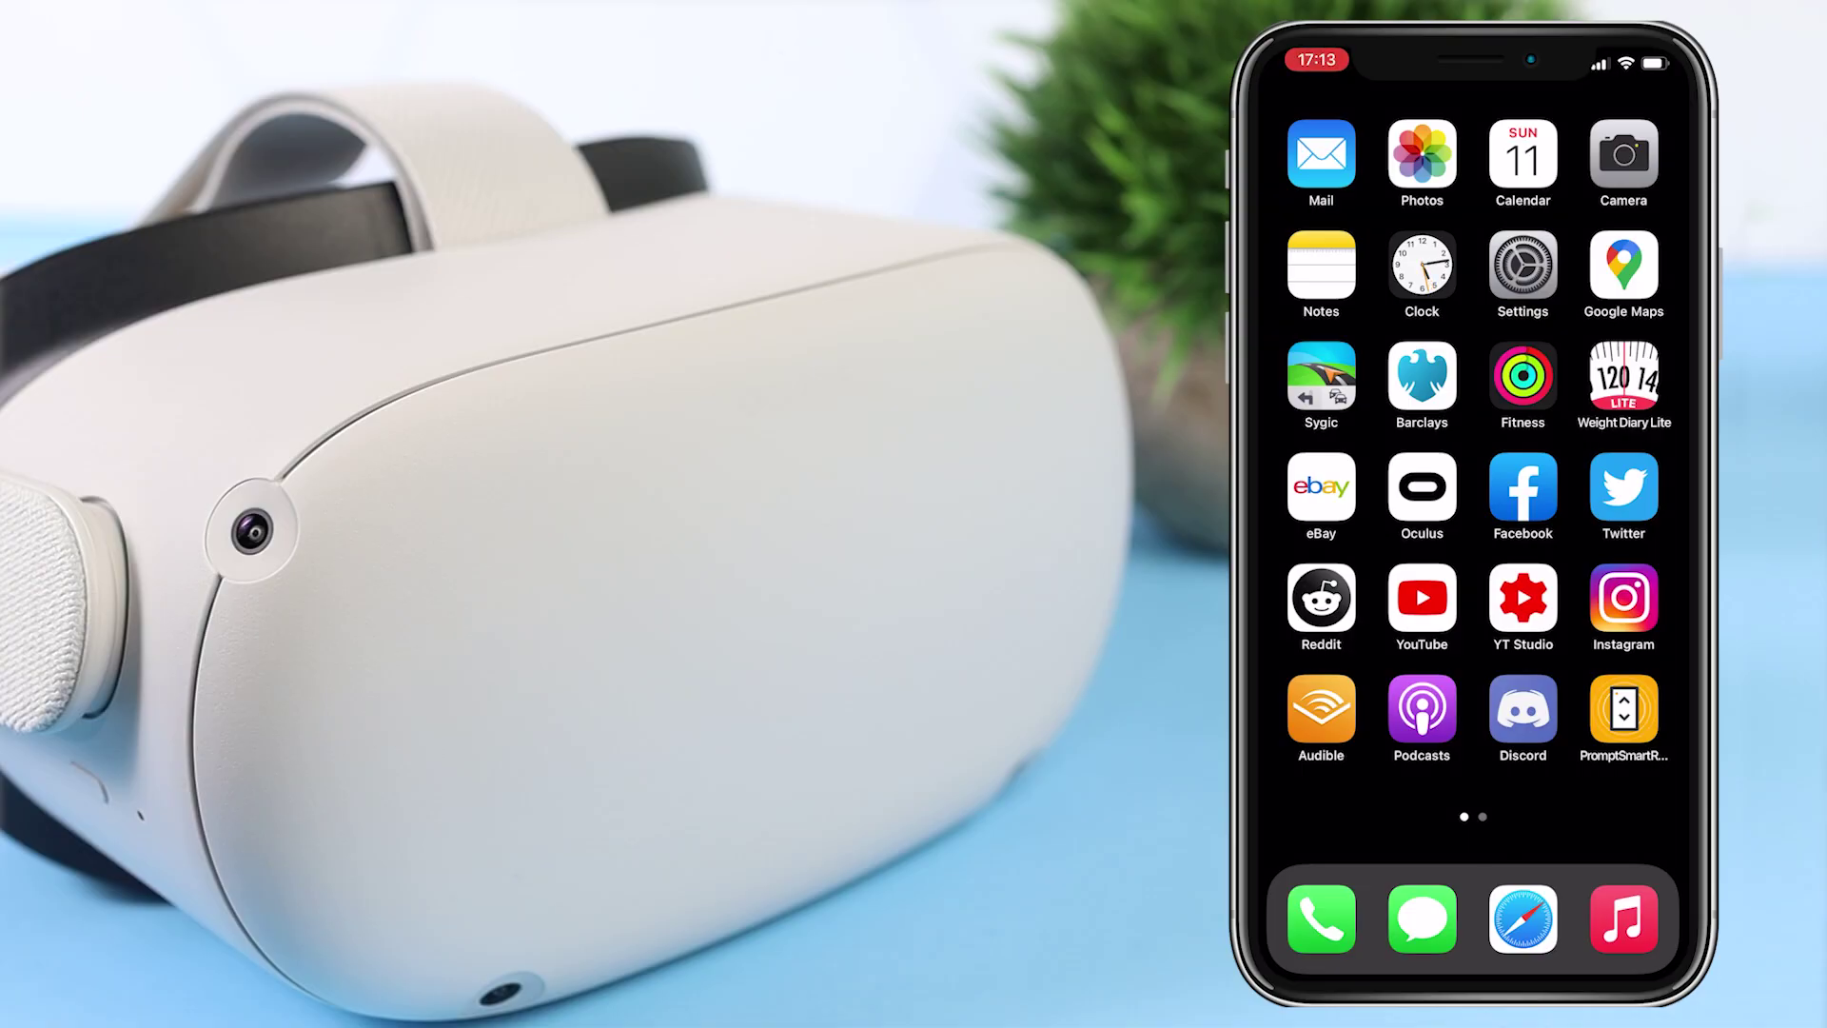
- Launch the Oculus app on the phone to reach its Quest 2 home feed
click(1421, 487)
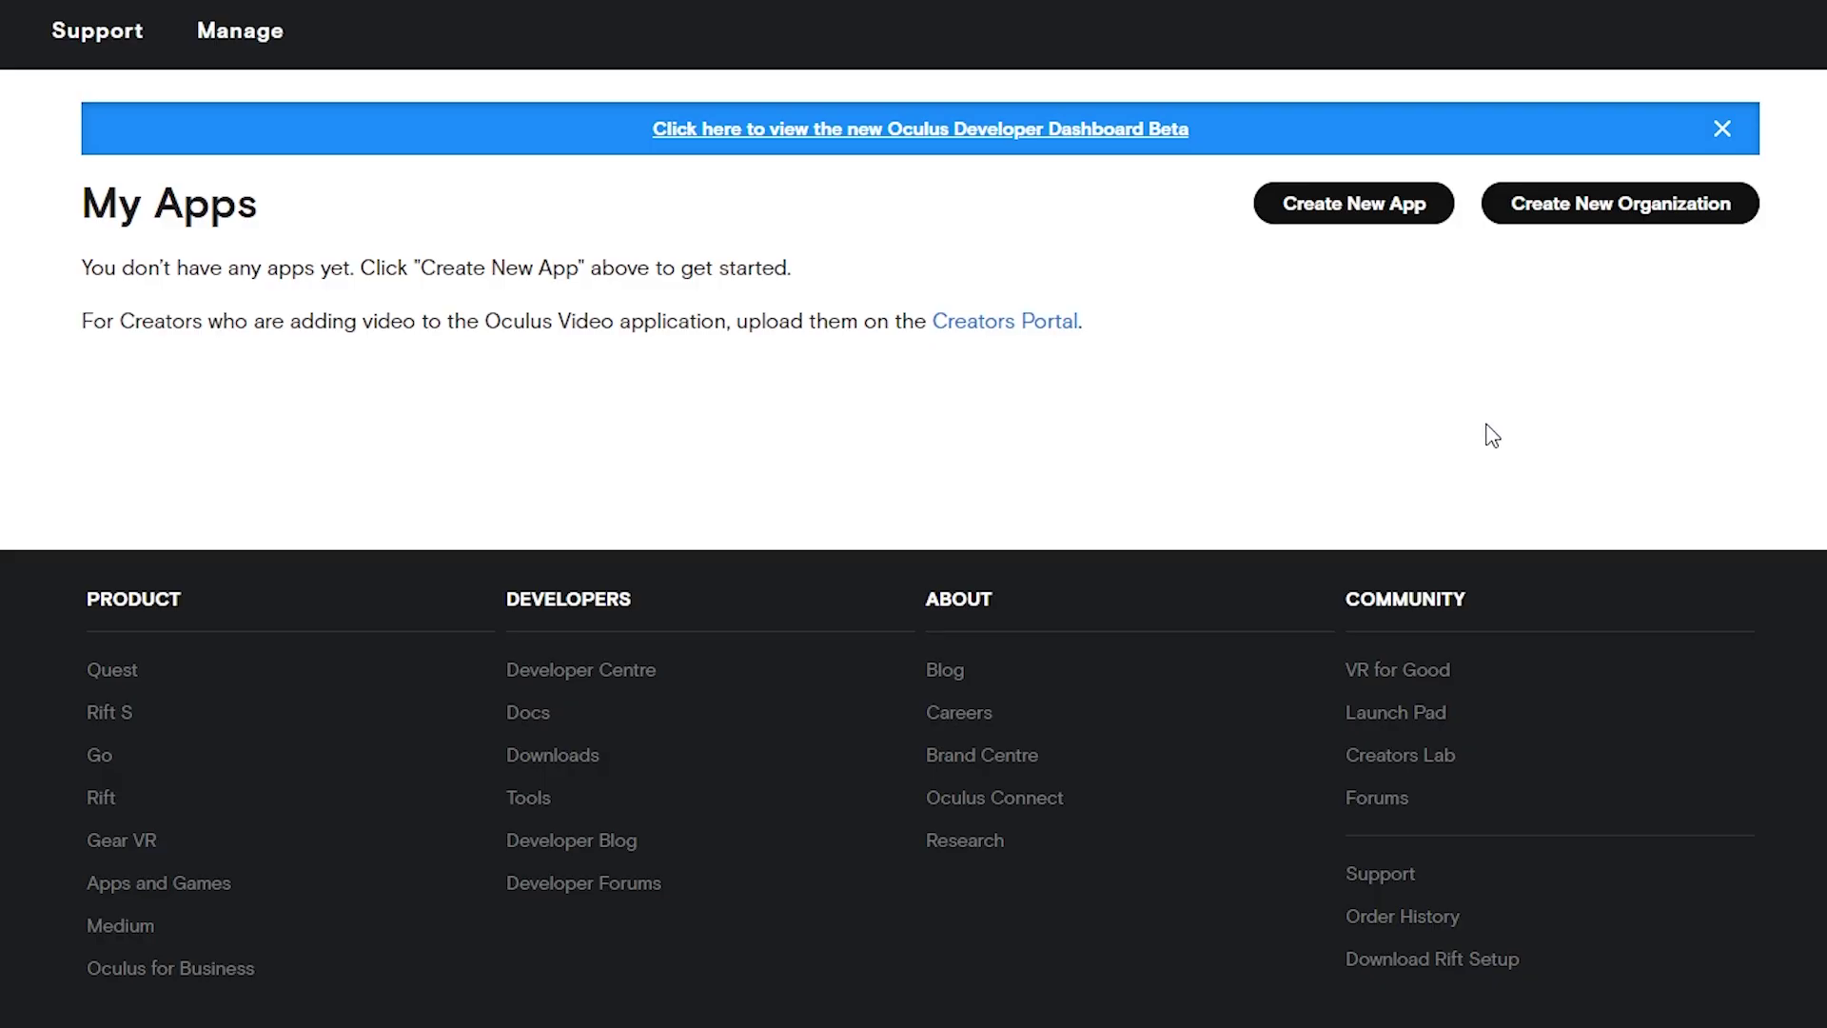
- Start a new developer organization and begin entering its name
click(1574, 205)
click(897, 215)
text(I)
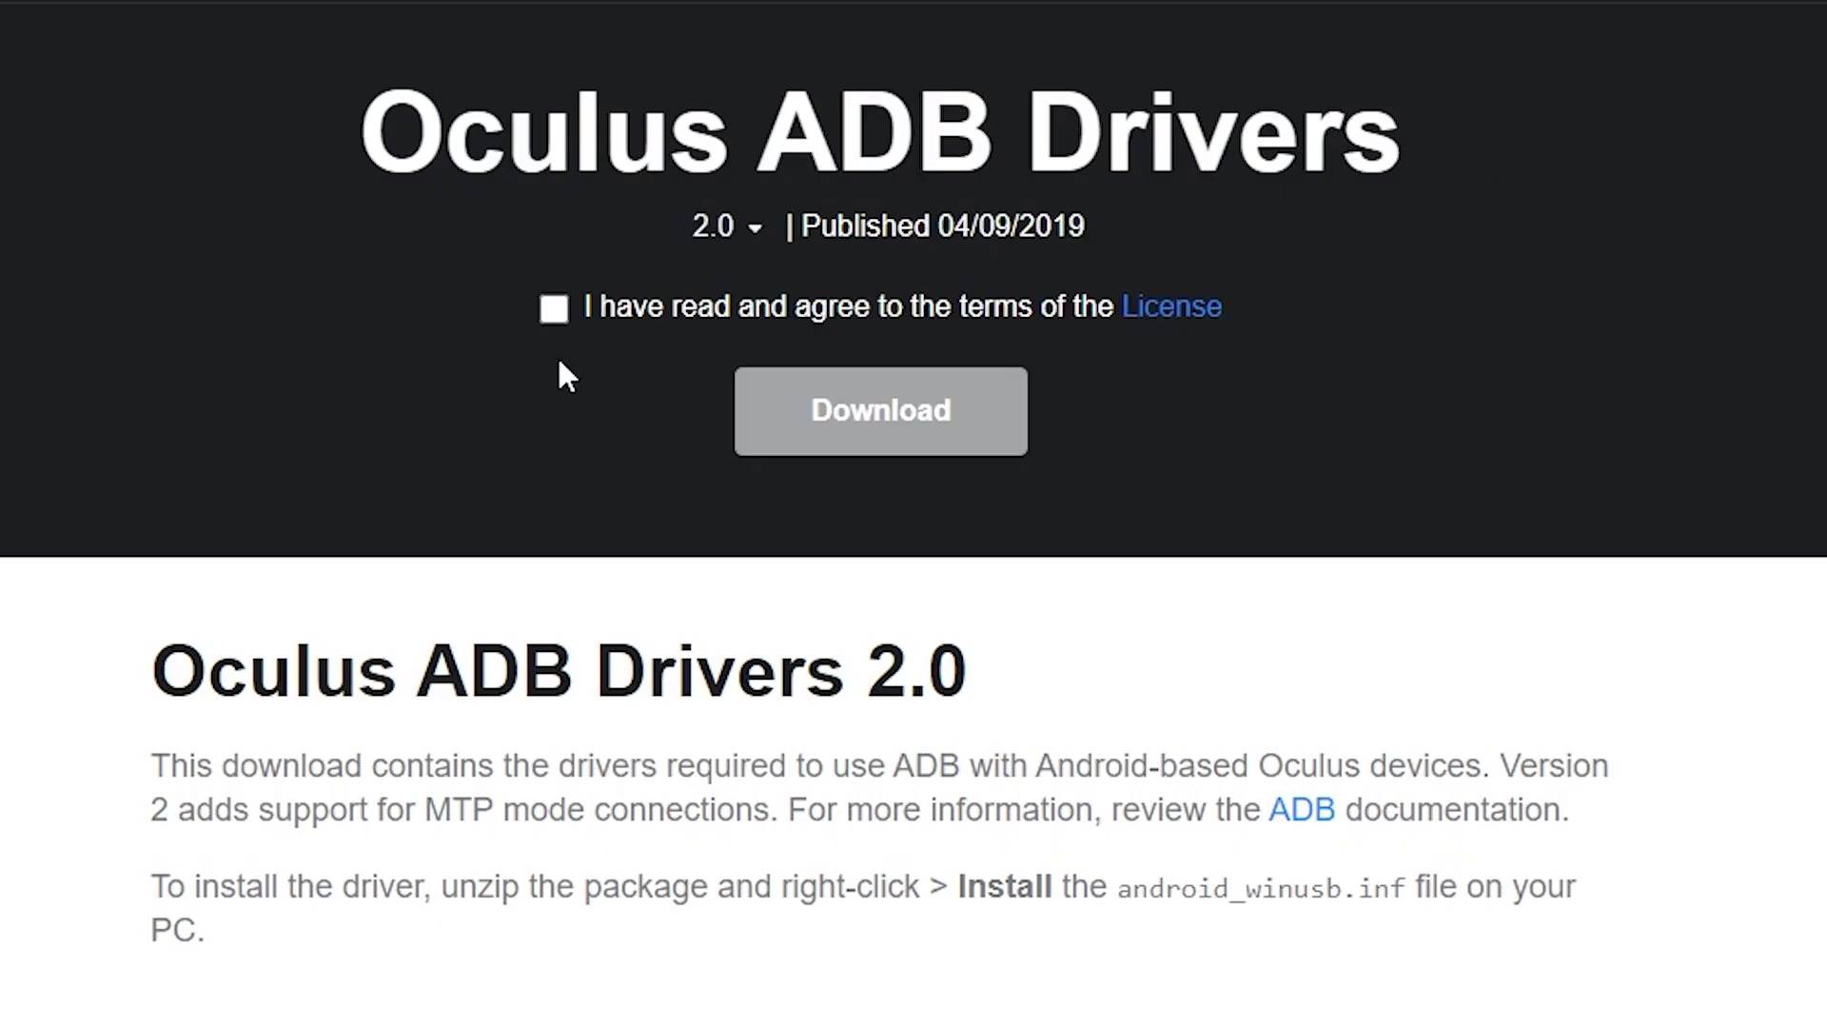
- Accept the license terms and download the Oculus ADB Drivers 2.0 package
click(552, 309)
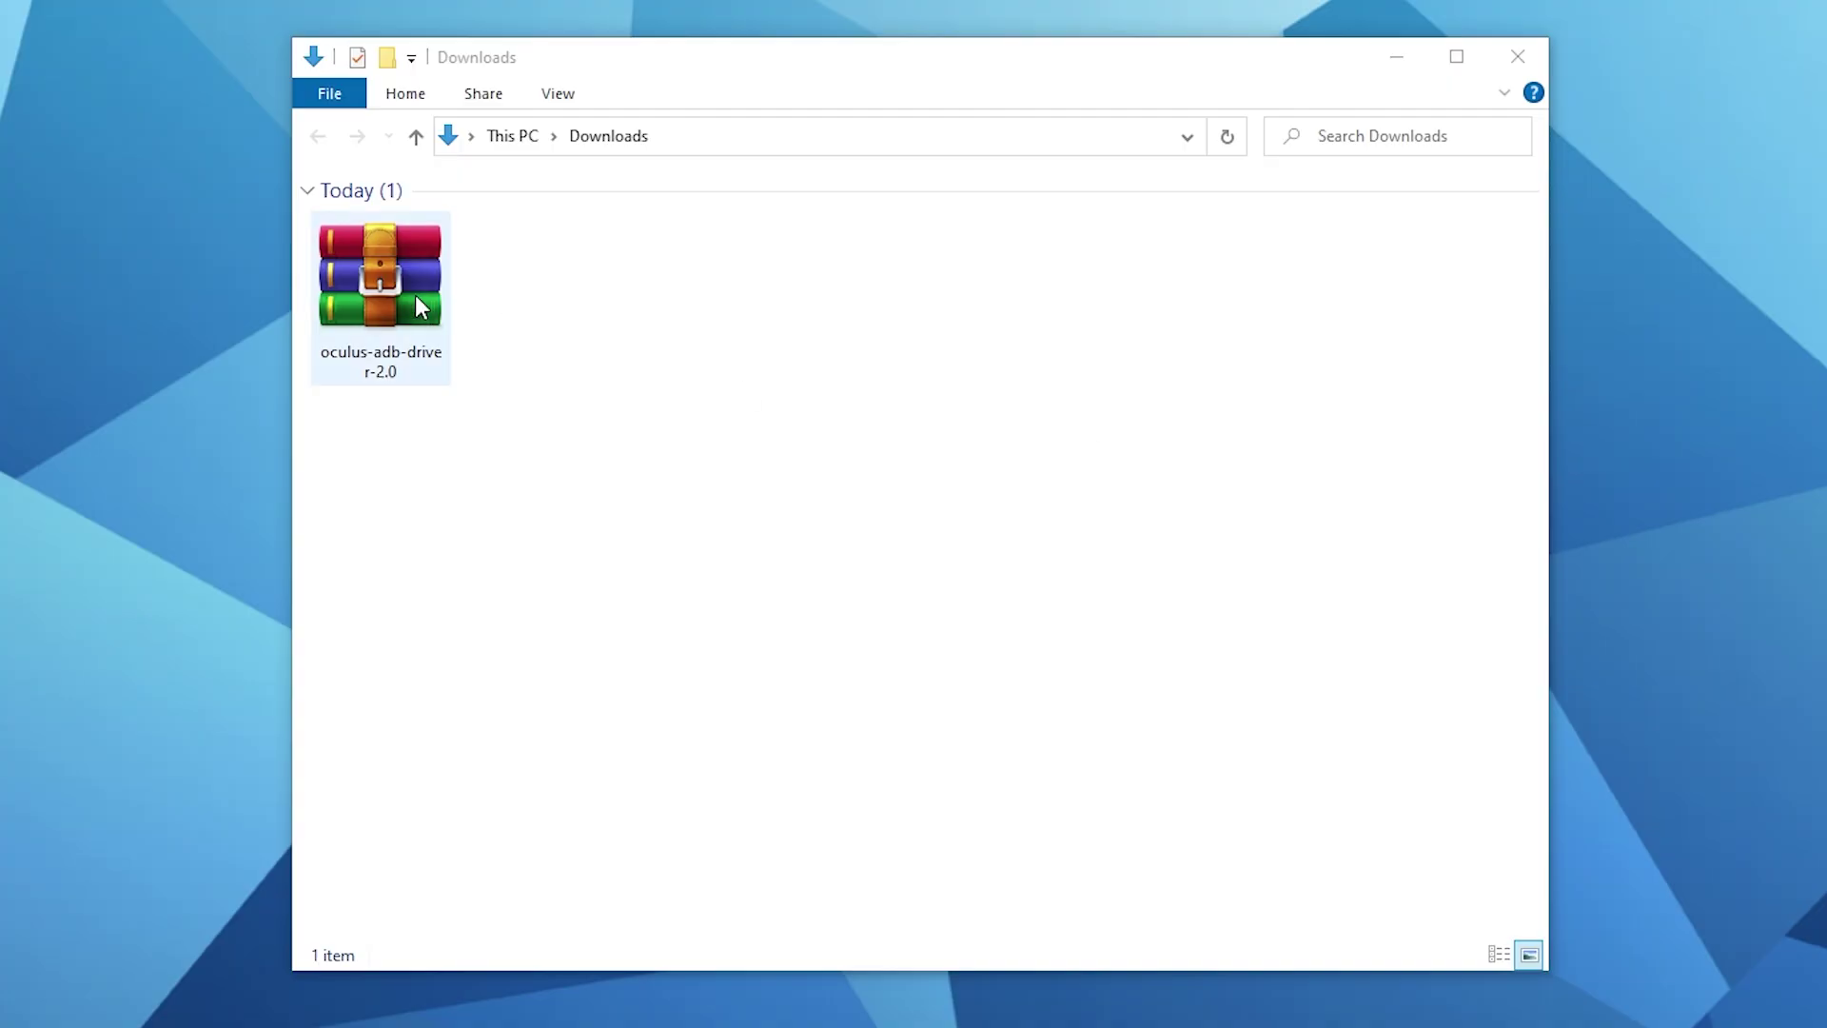
click(409, 289)
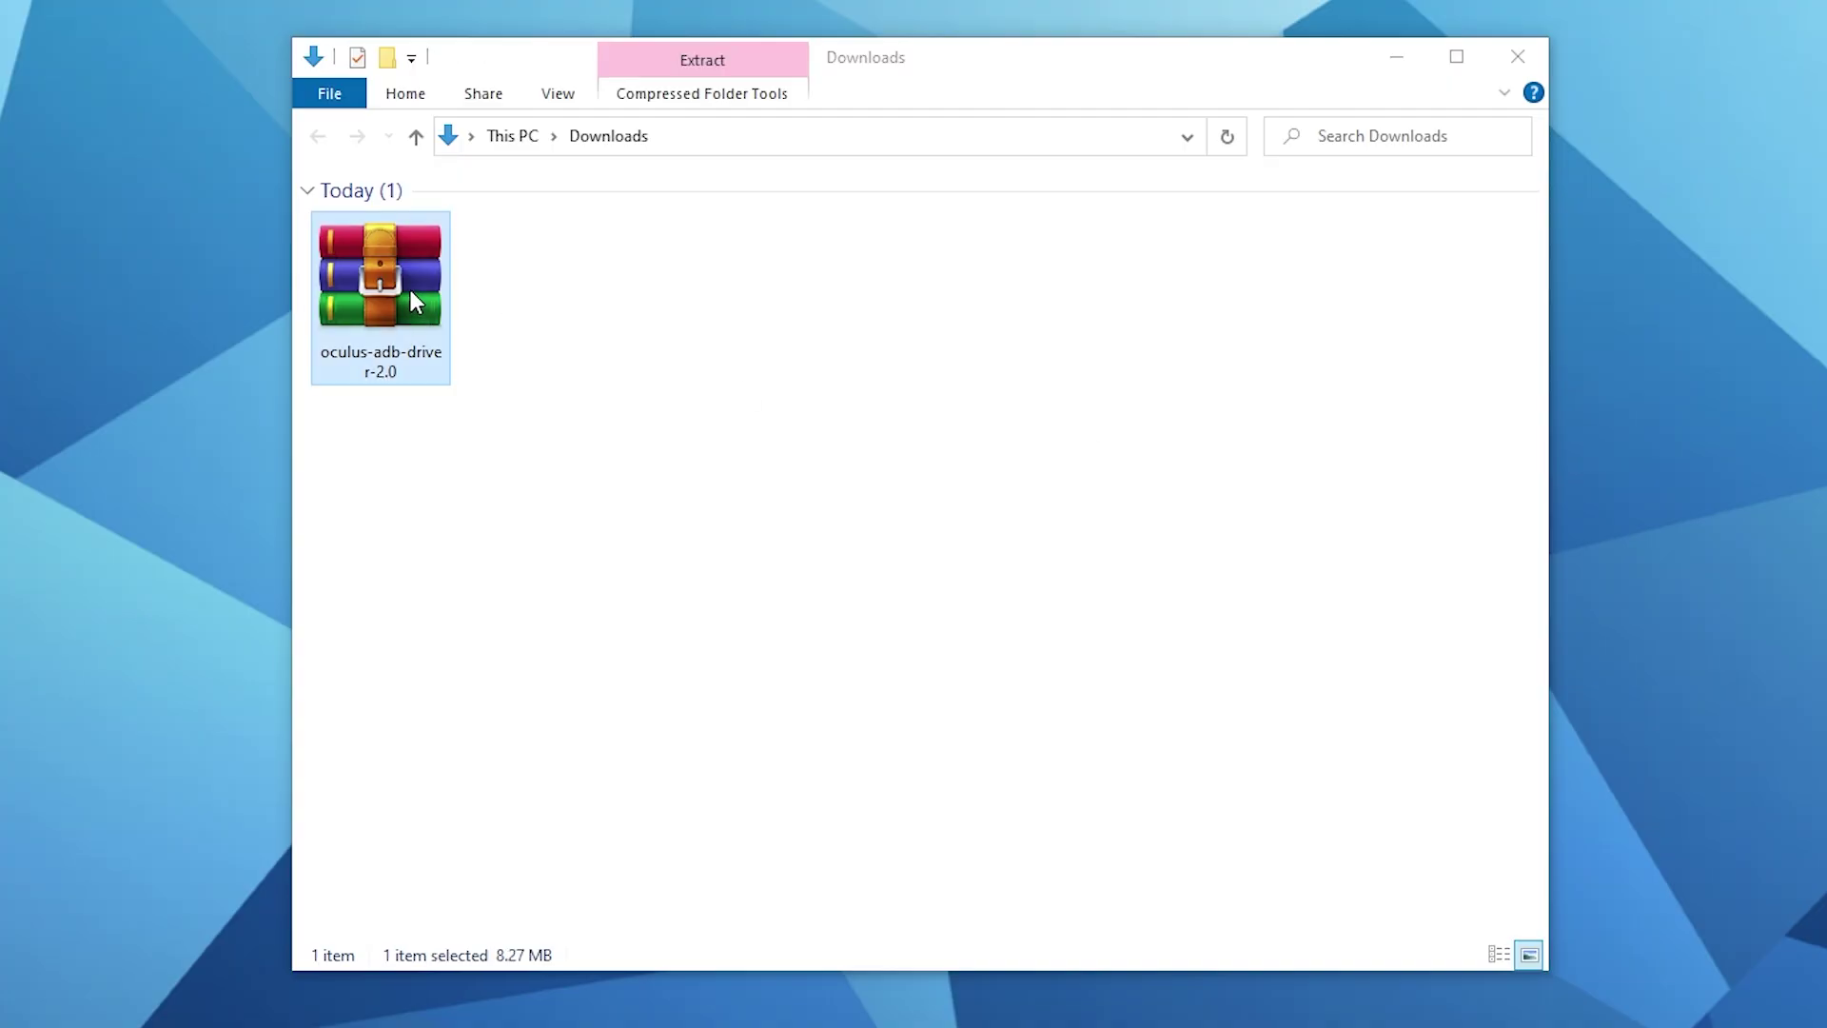
- Extract the oculus-adb-driver-2.0 zip and install android_winusb from its usb_driver folder
right_click(411, 293)
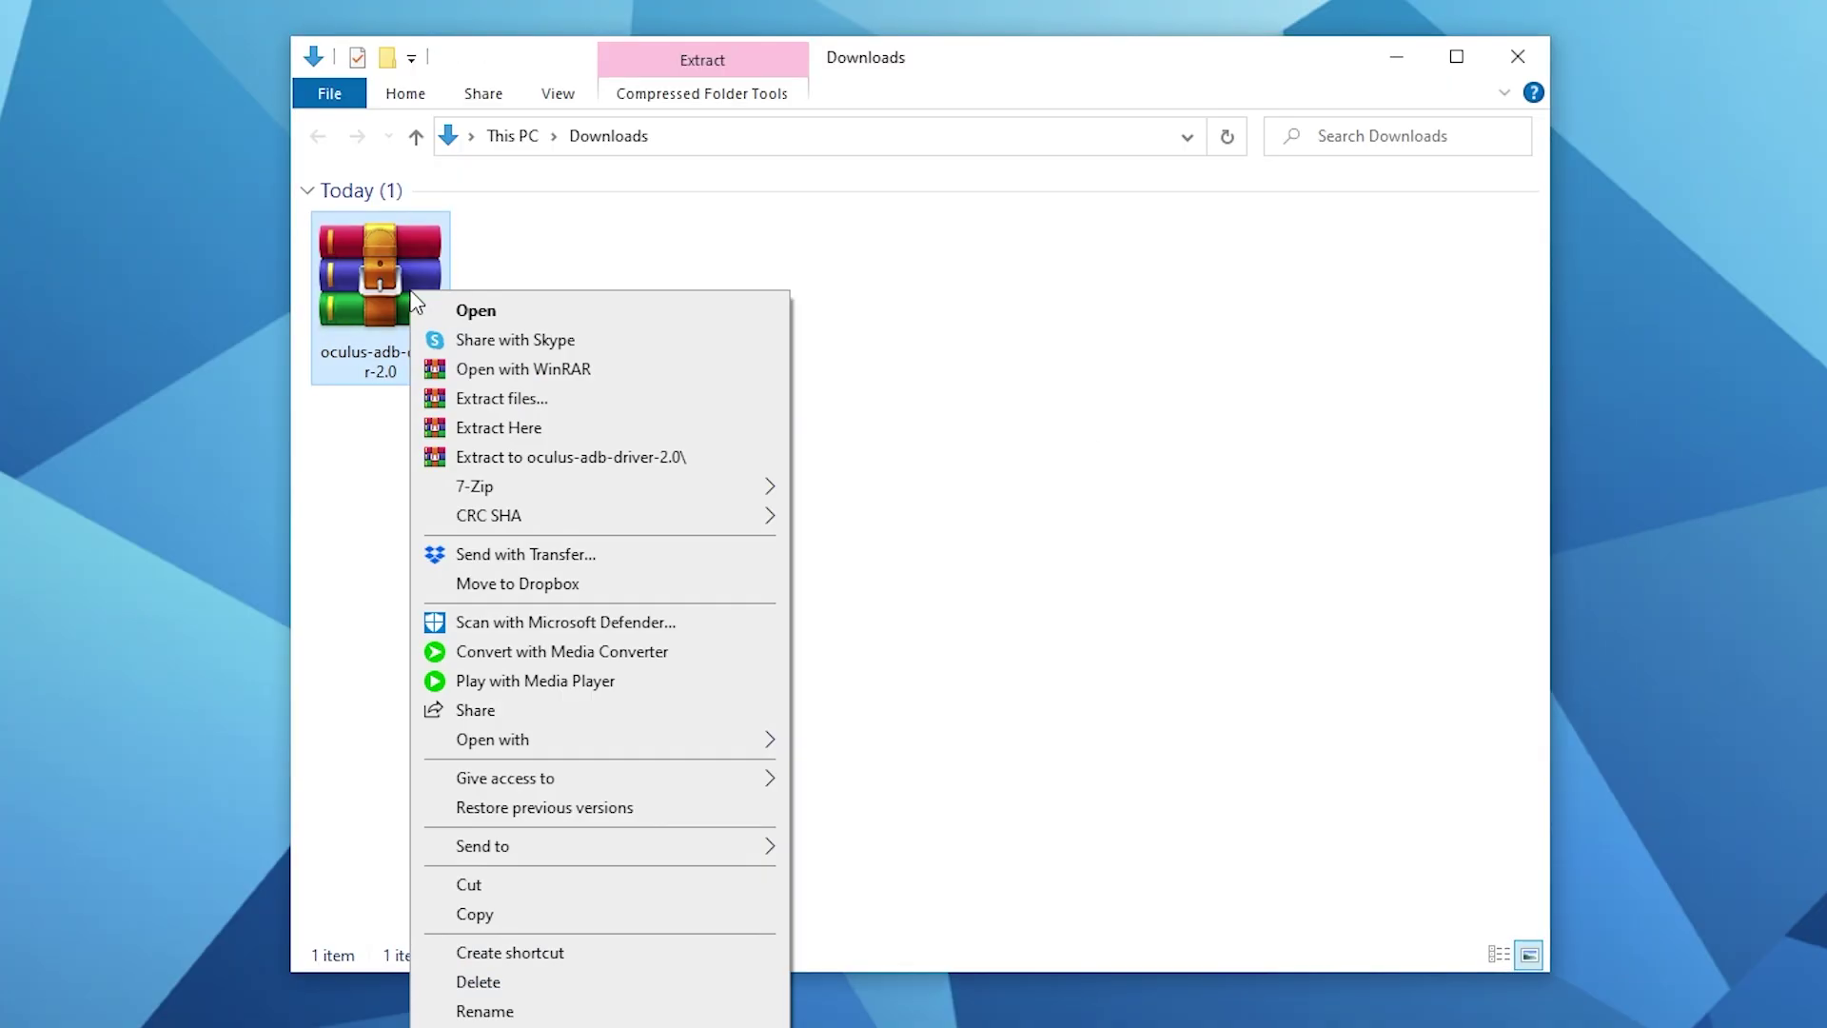
click(590, 435)
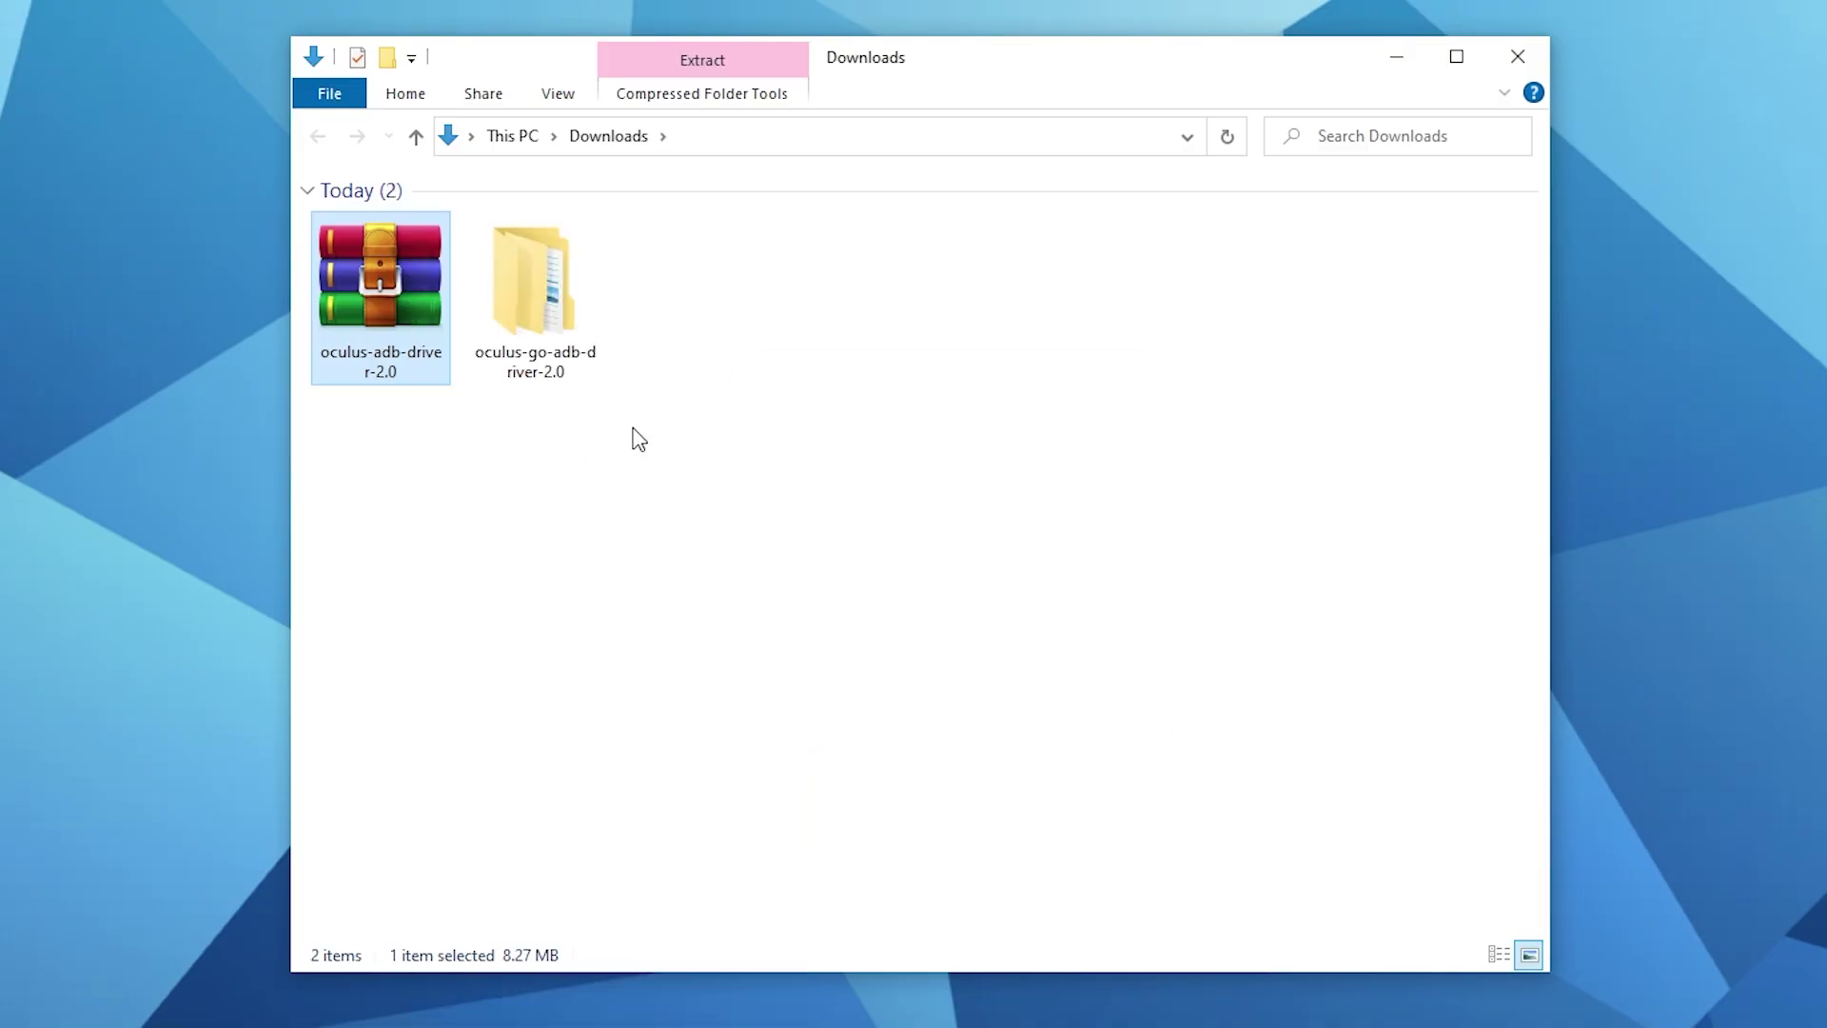
double_click(550, 291)
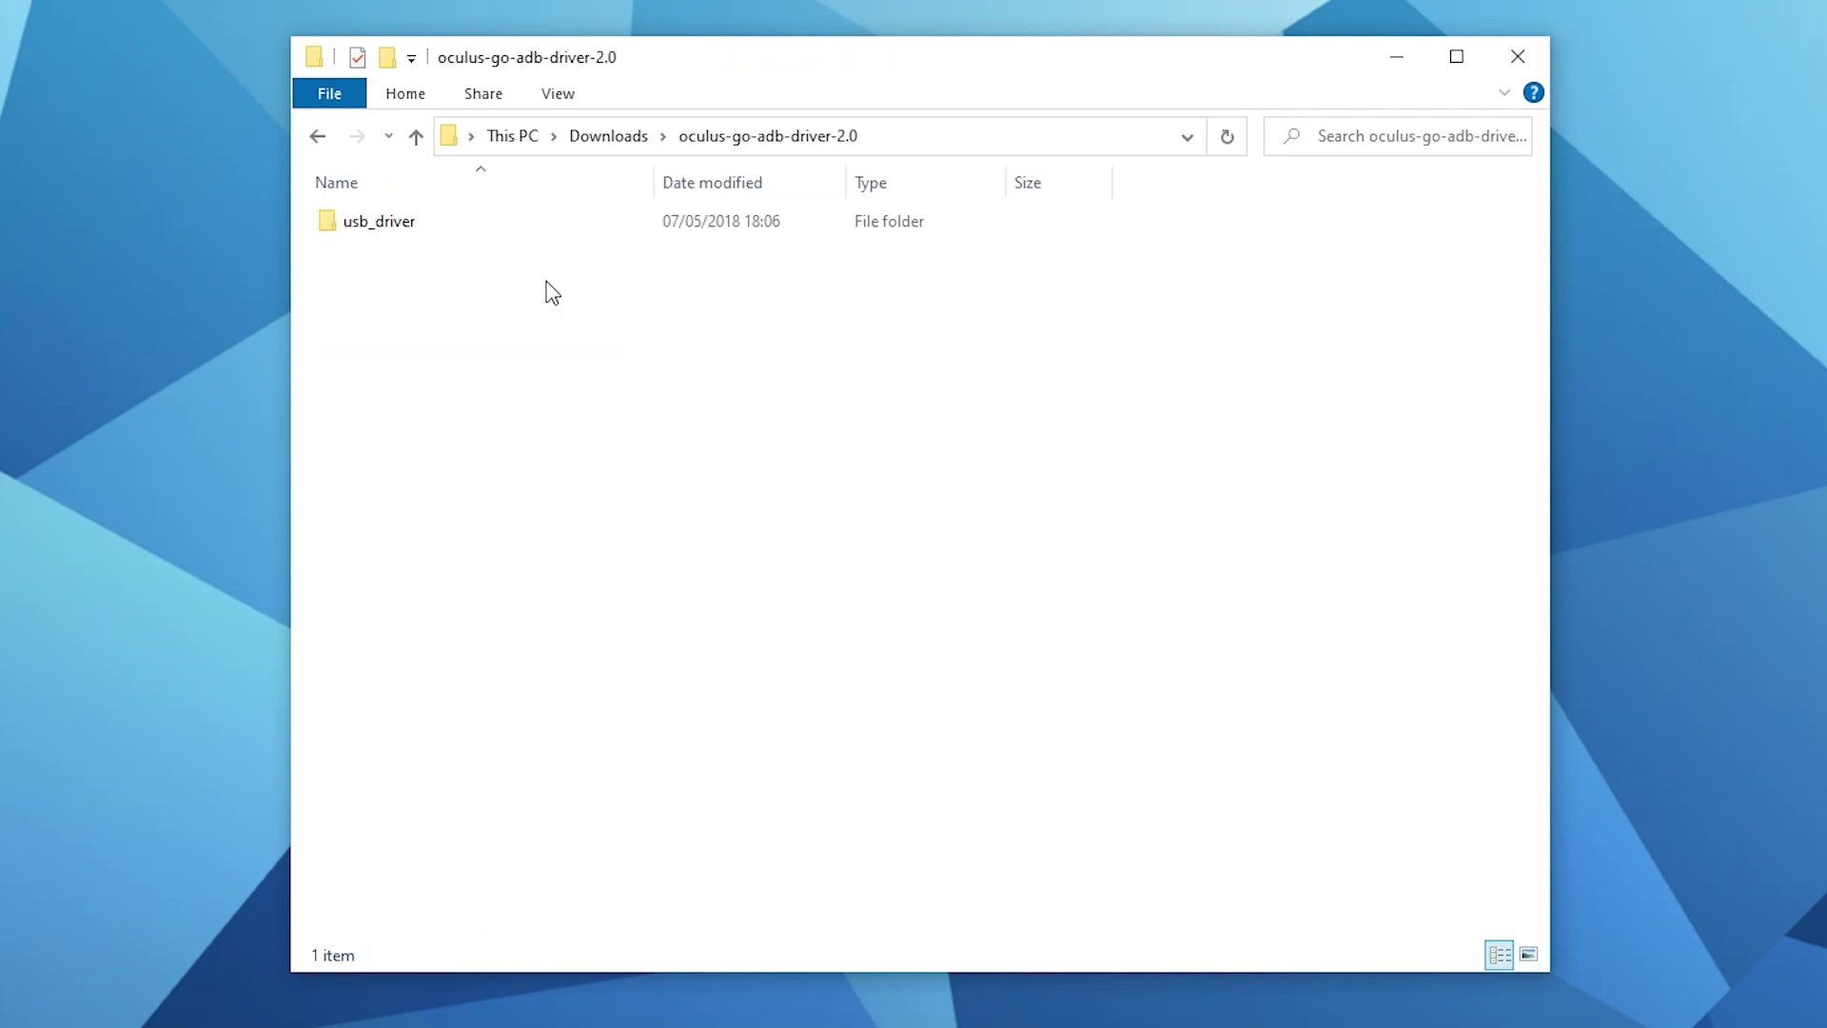
double_click(445, 223)
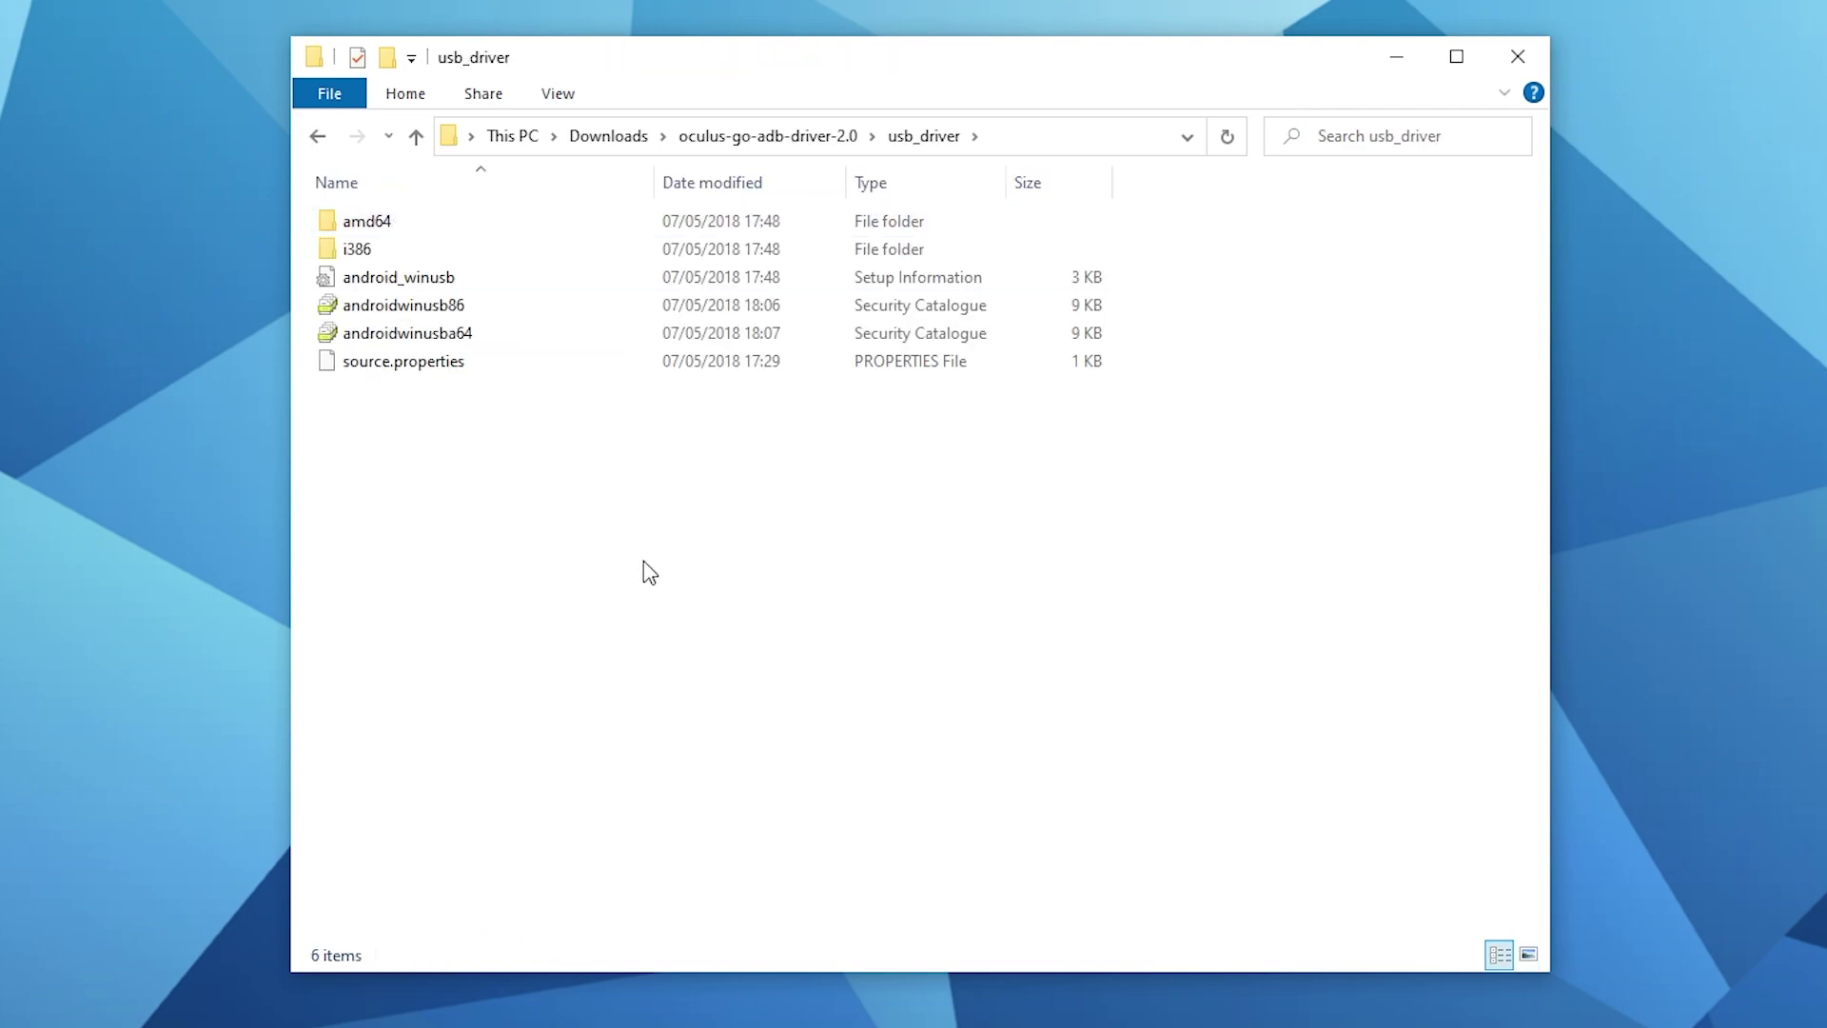
right_click(417, 284)
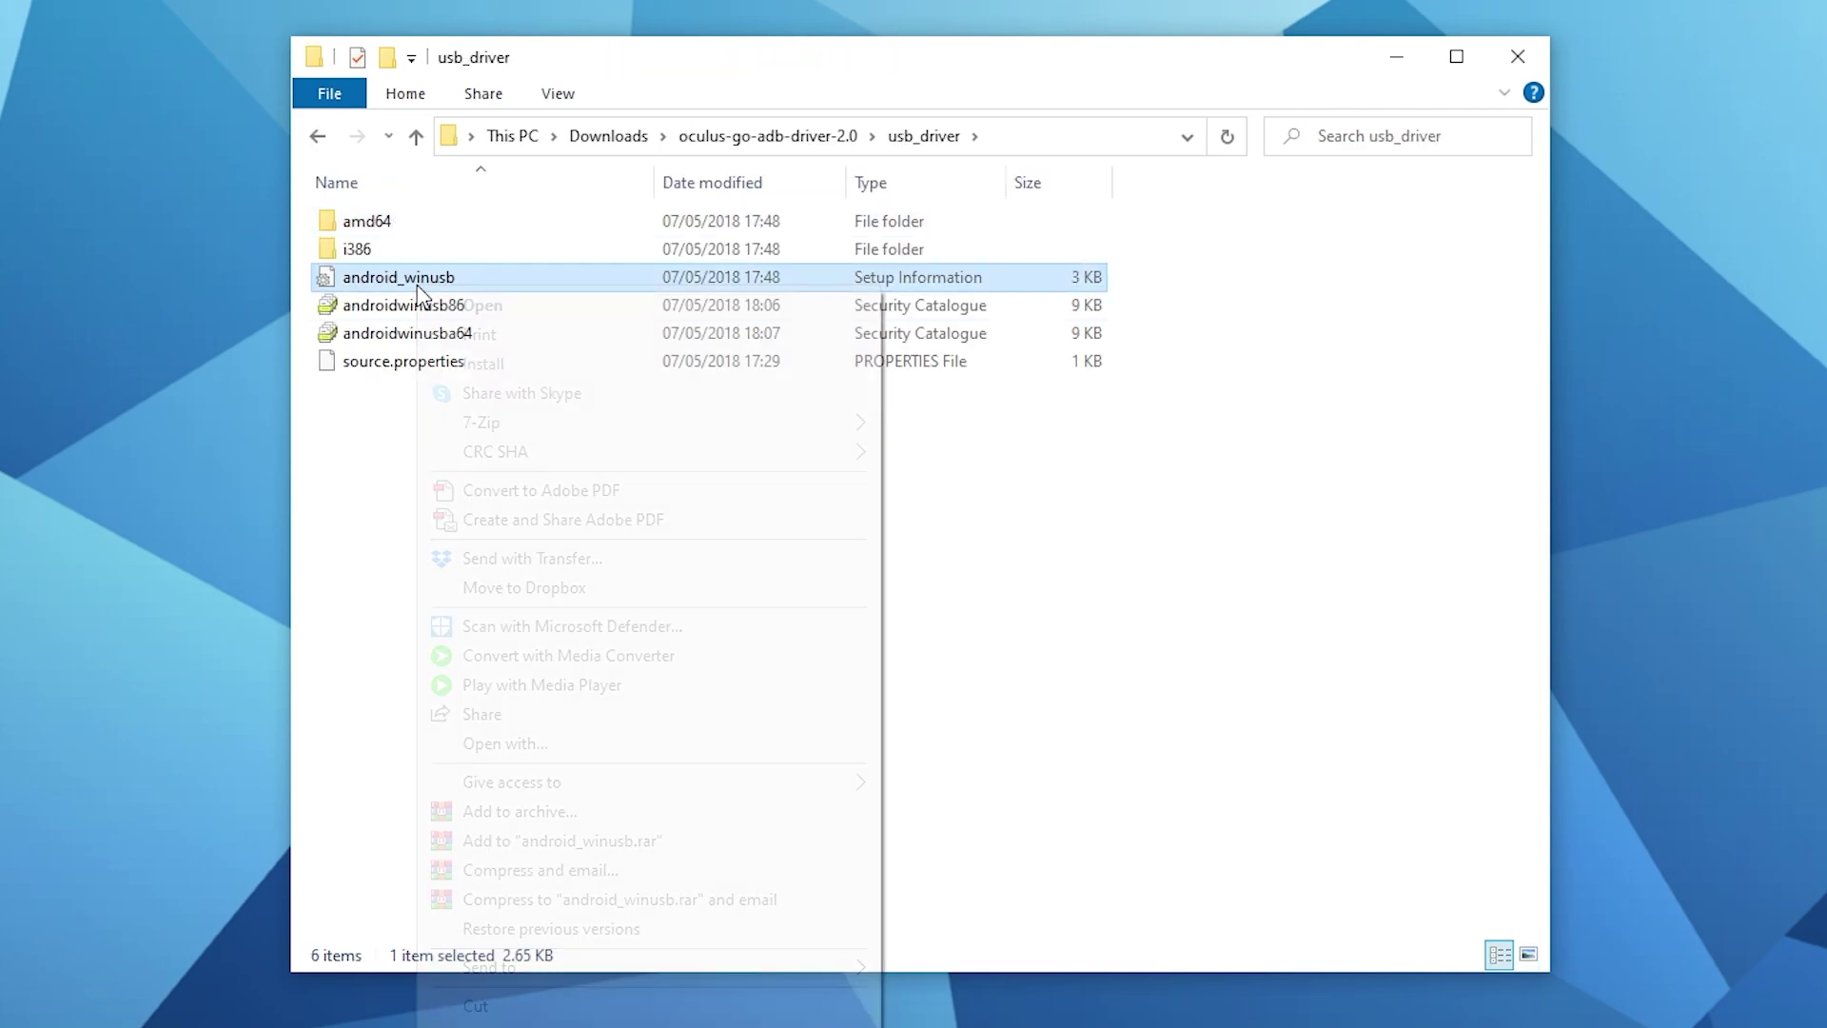
click(522, 365)
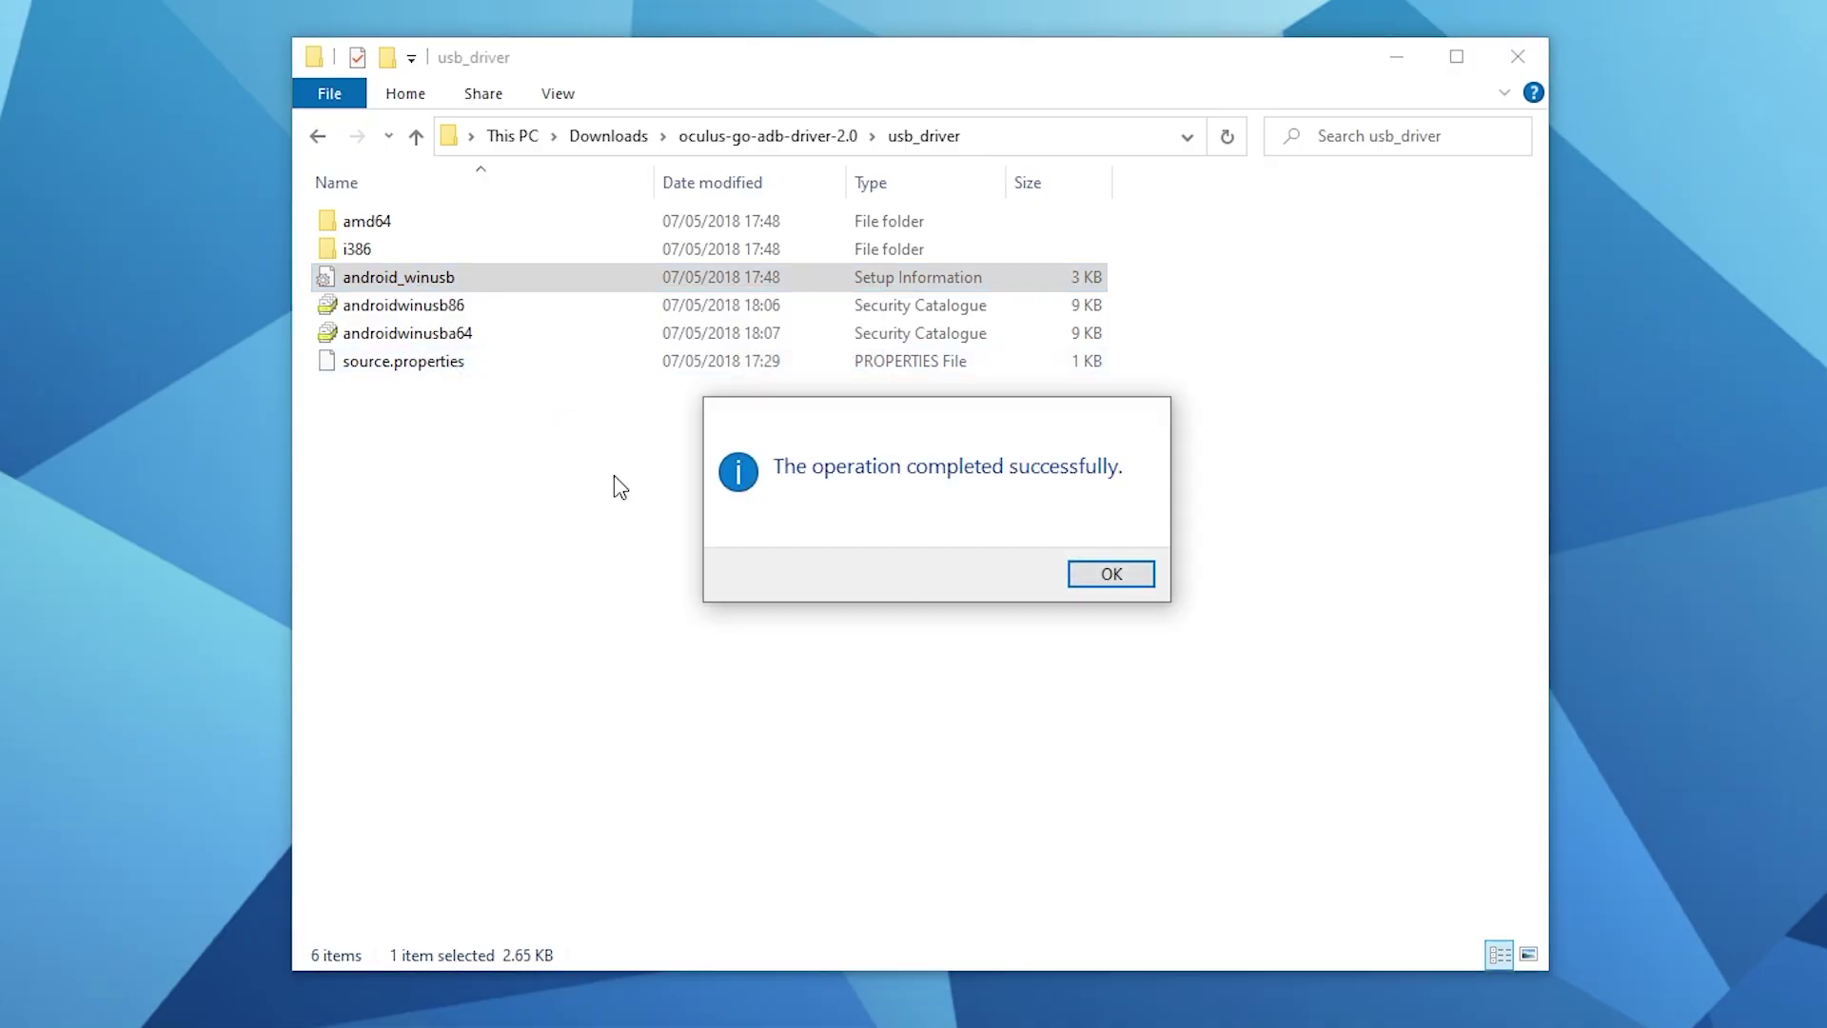
click(1111, 577)
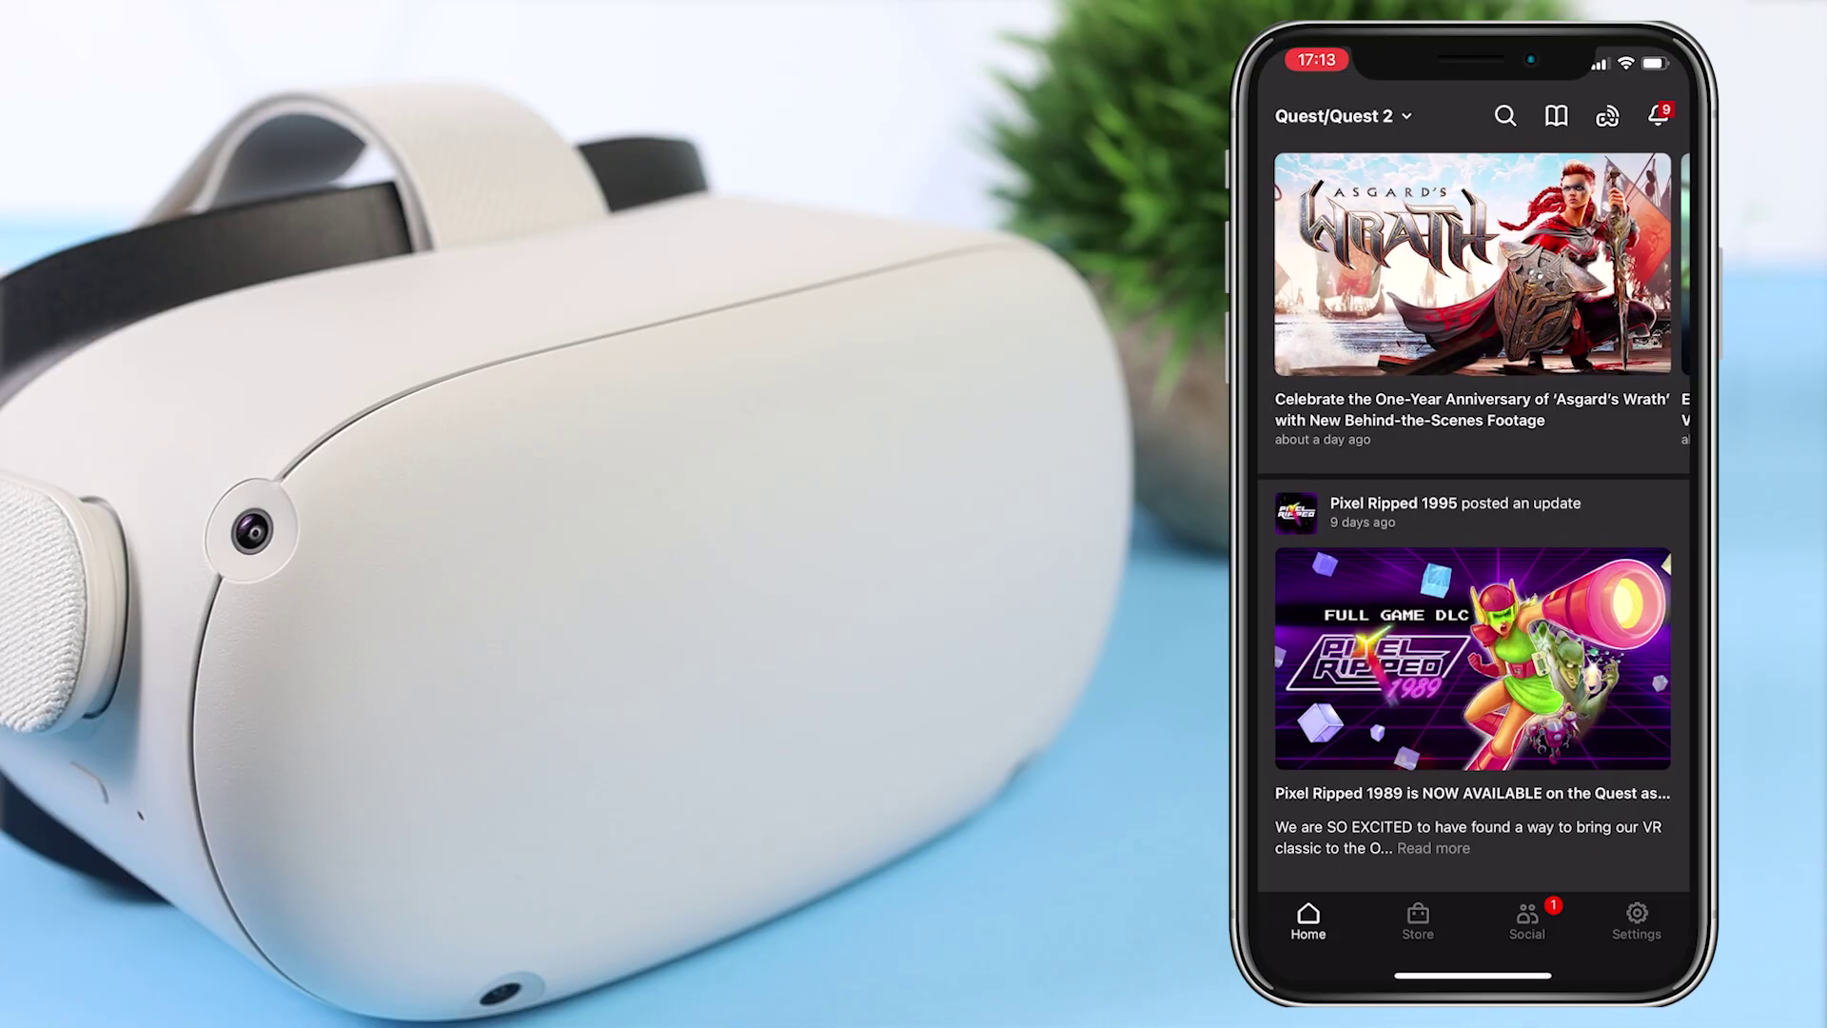
- Switch on Developer Mode for the Oculus Quest 2 under its More Settings
click(1636, 921)
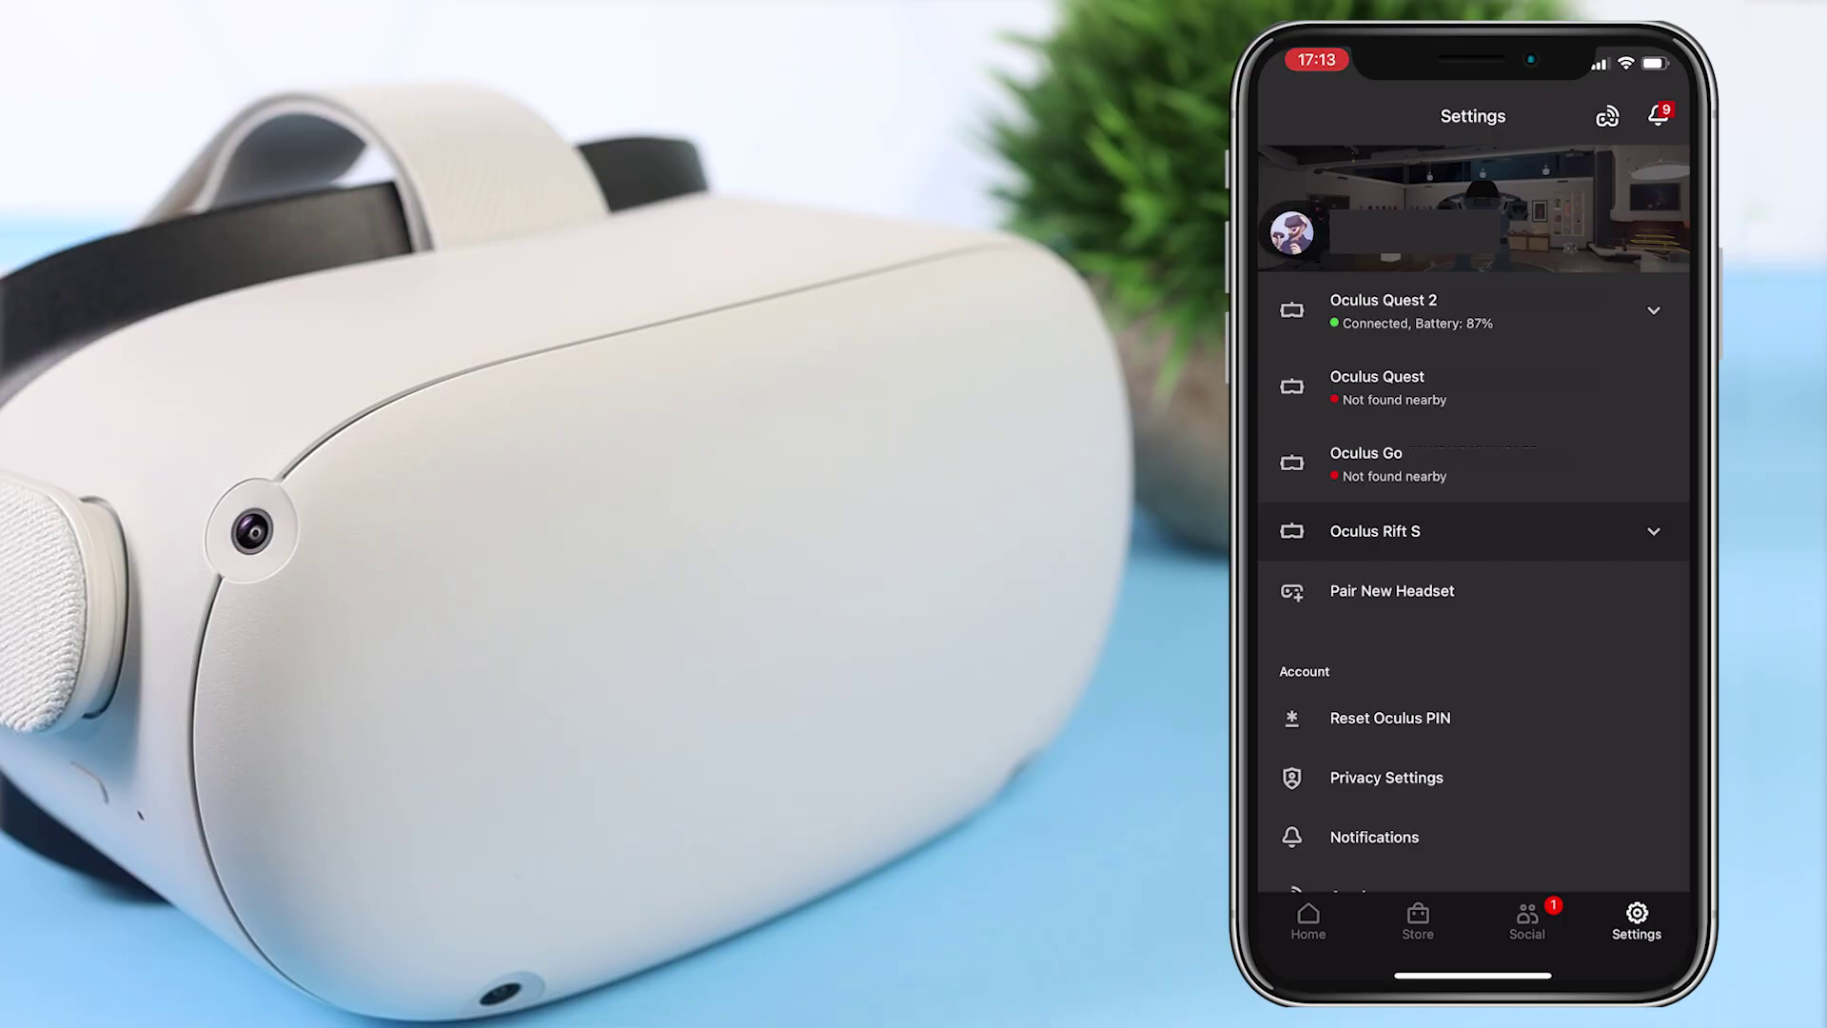
click(1473, 310)
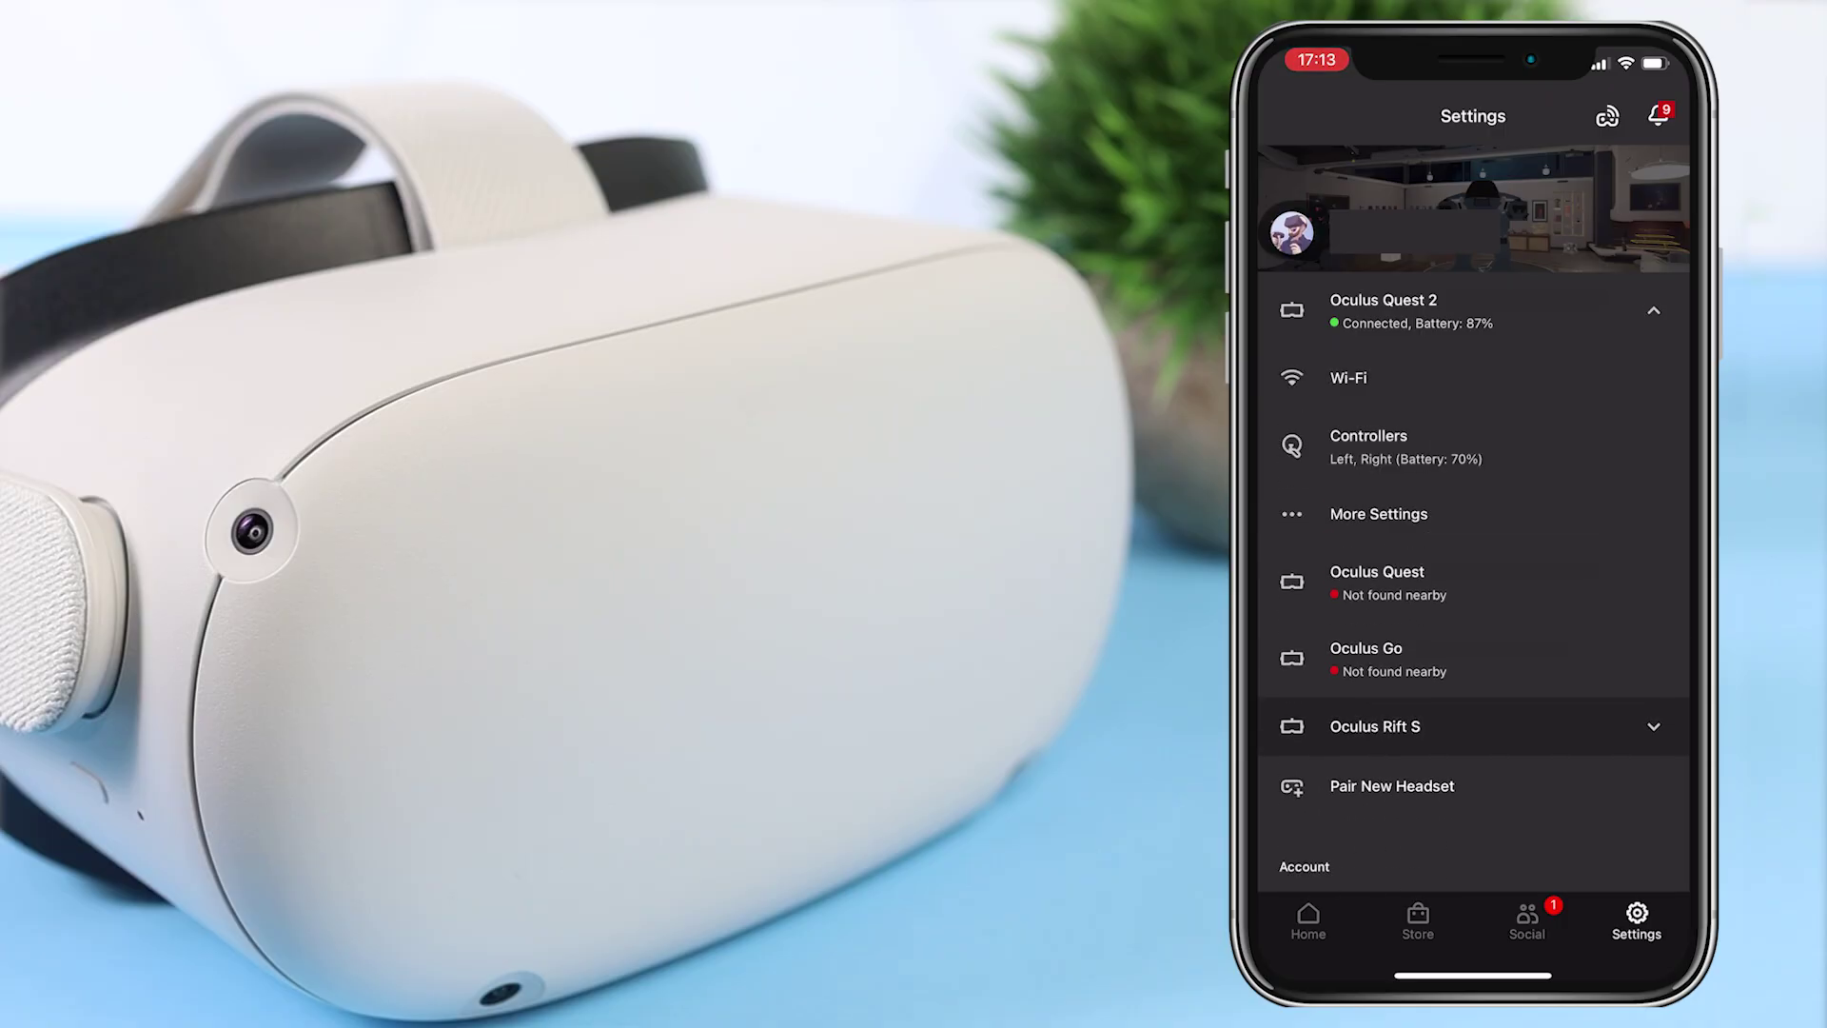
click(1378, 514)
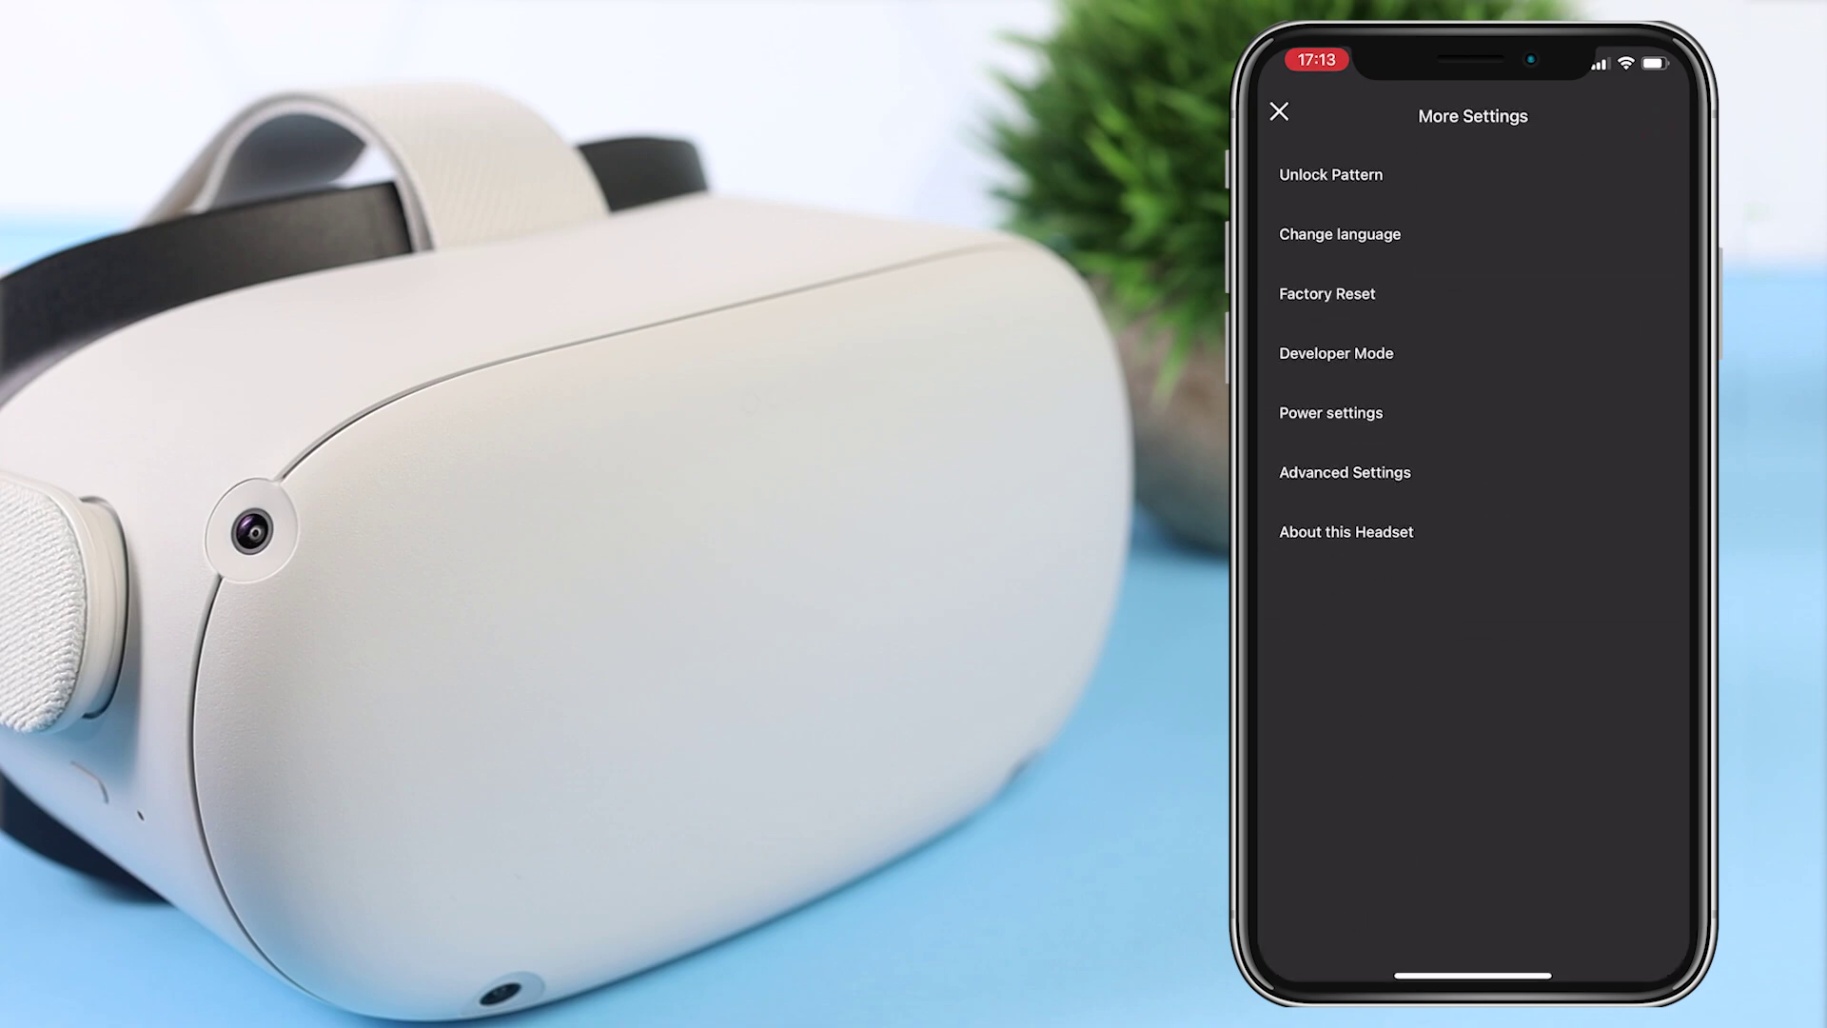
click(1336, 353)
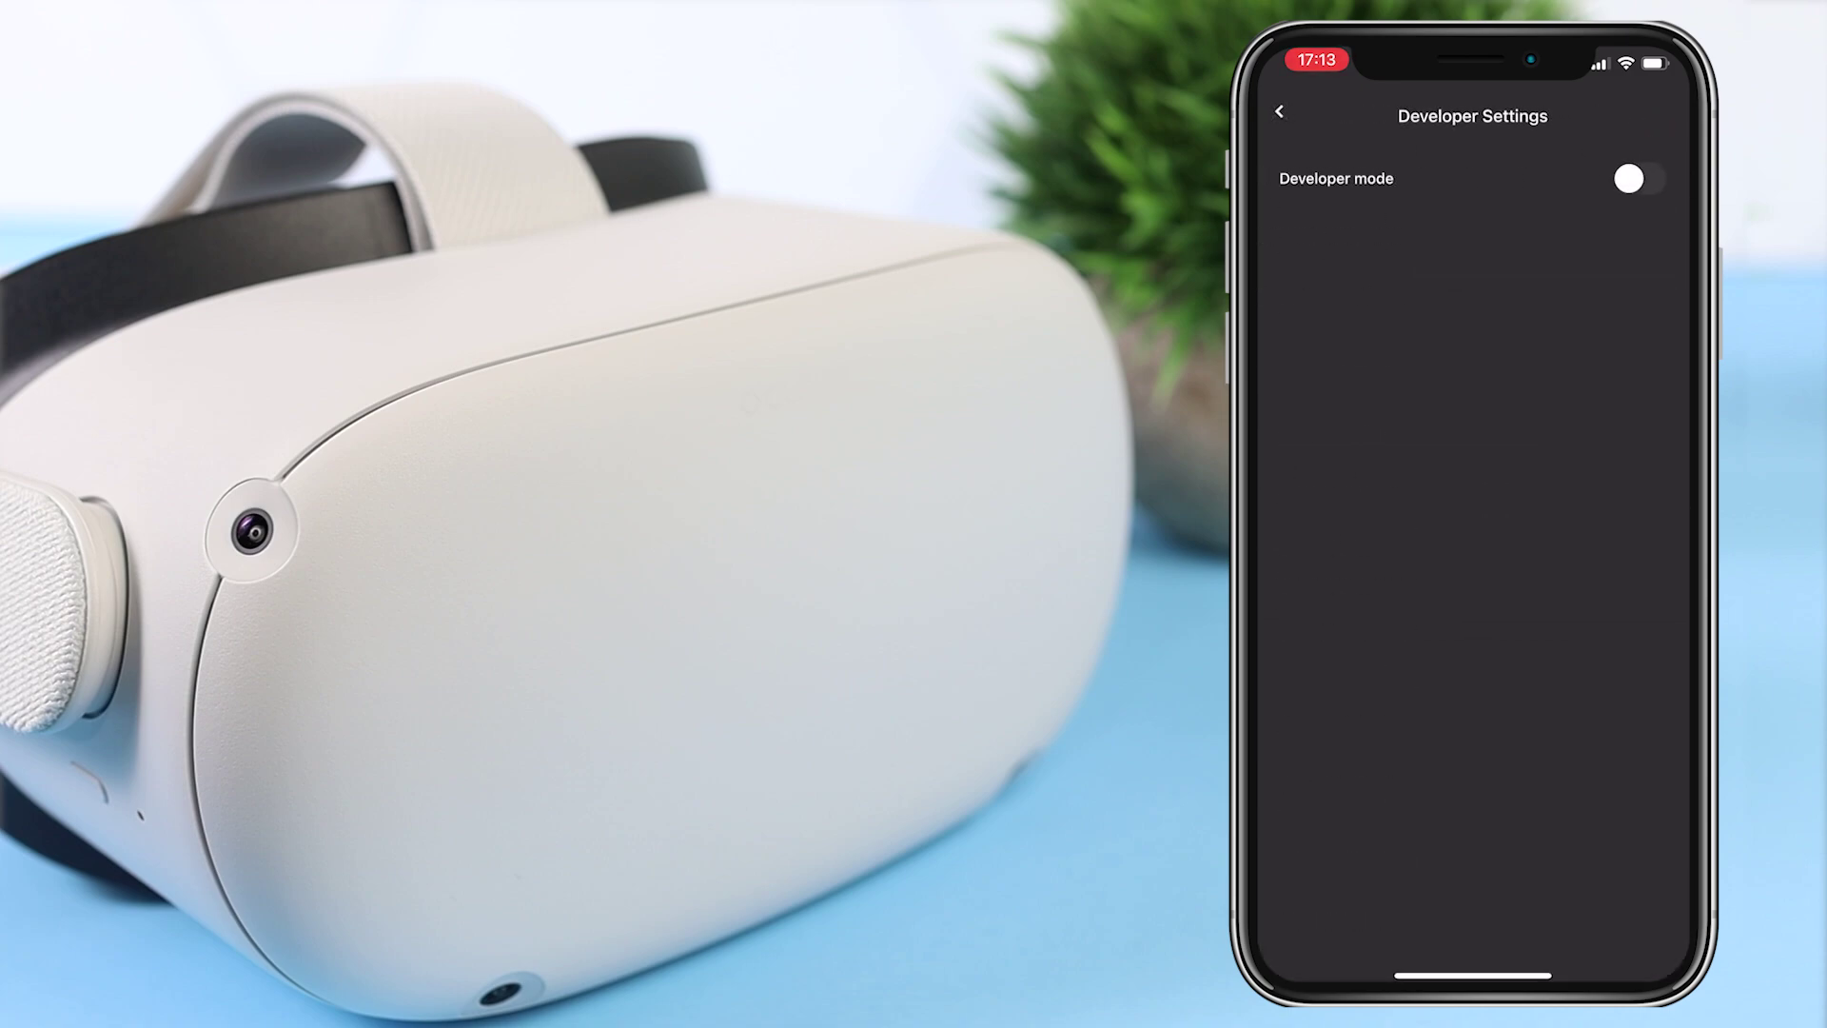
click(1639, 178)
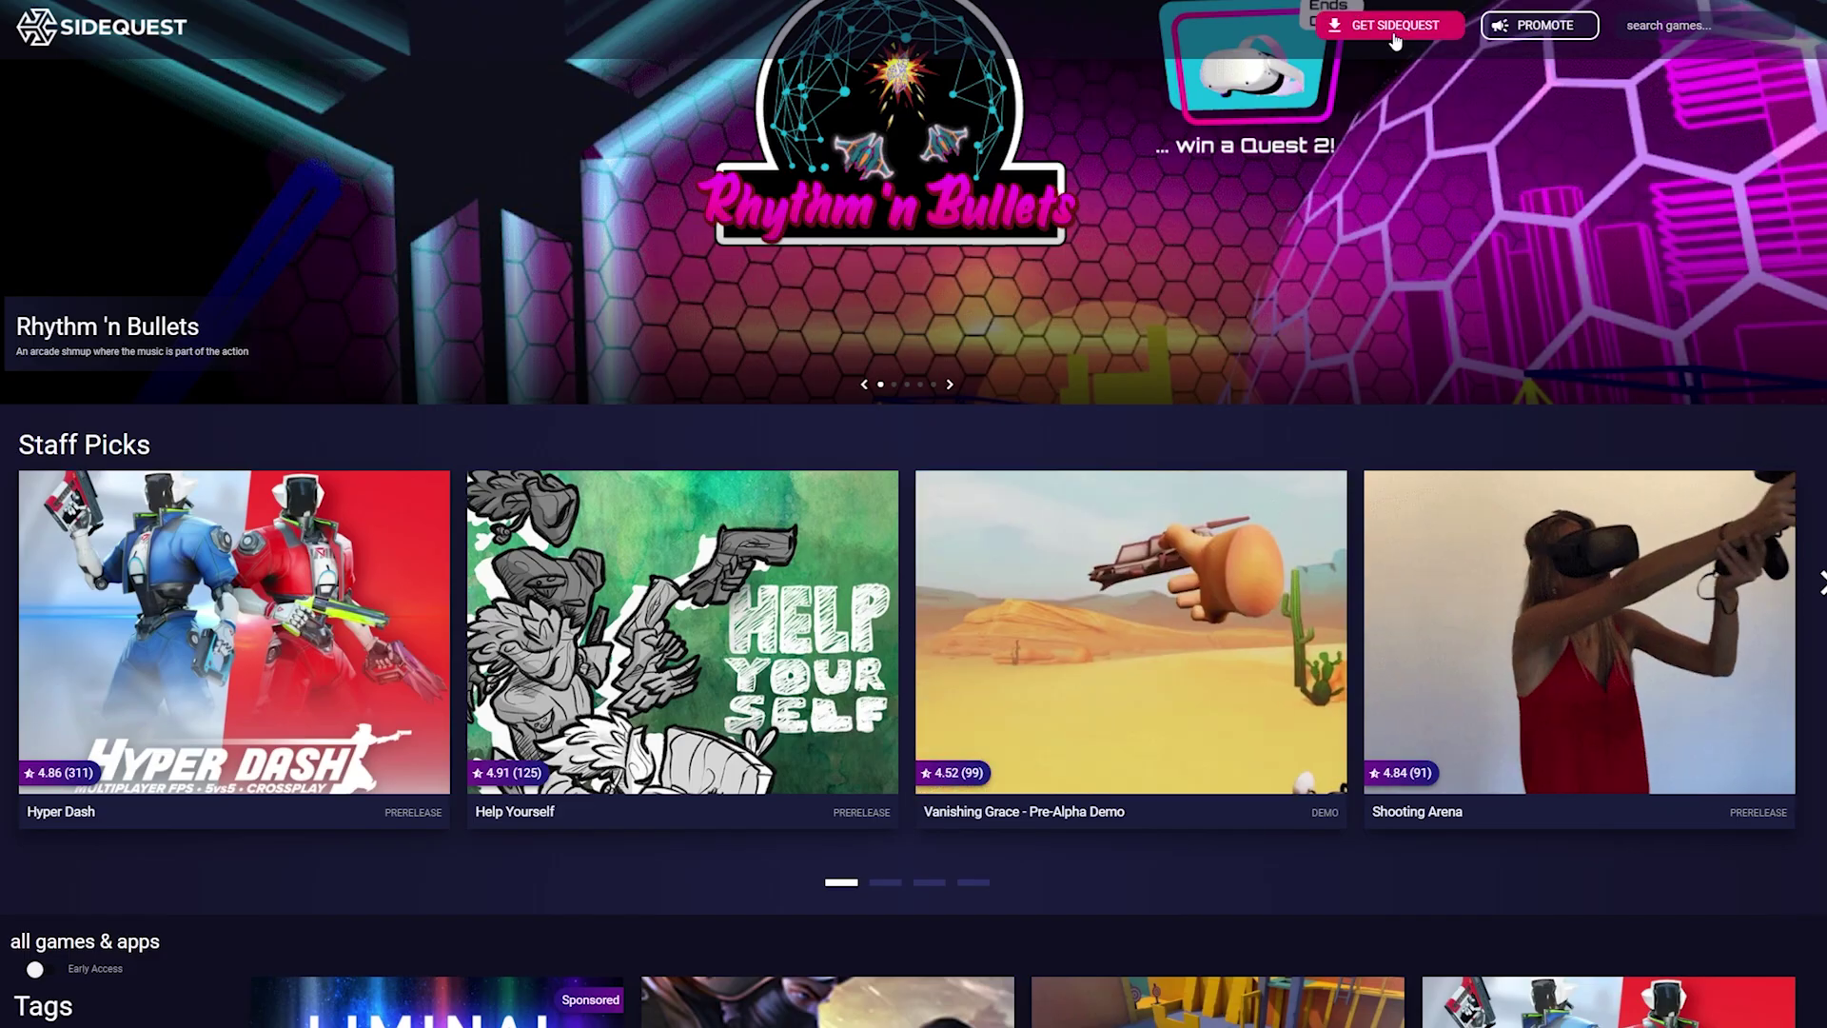
- Download SideQuest-Setup-0.10.14-x64-win for Windows 10 x64 and launch the installer
click(1395, 34)
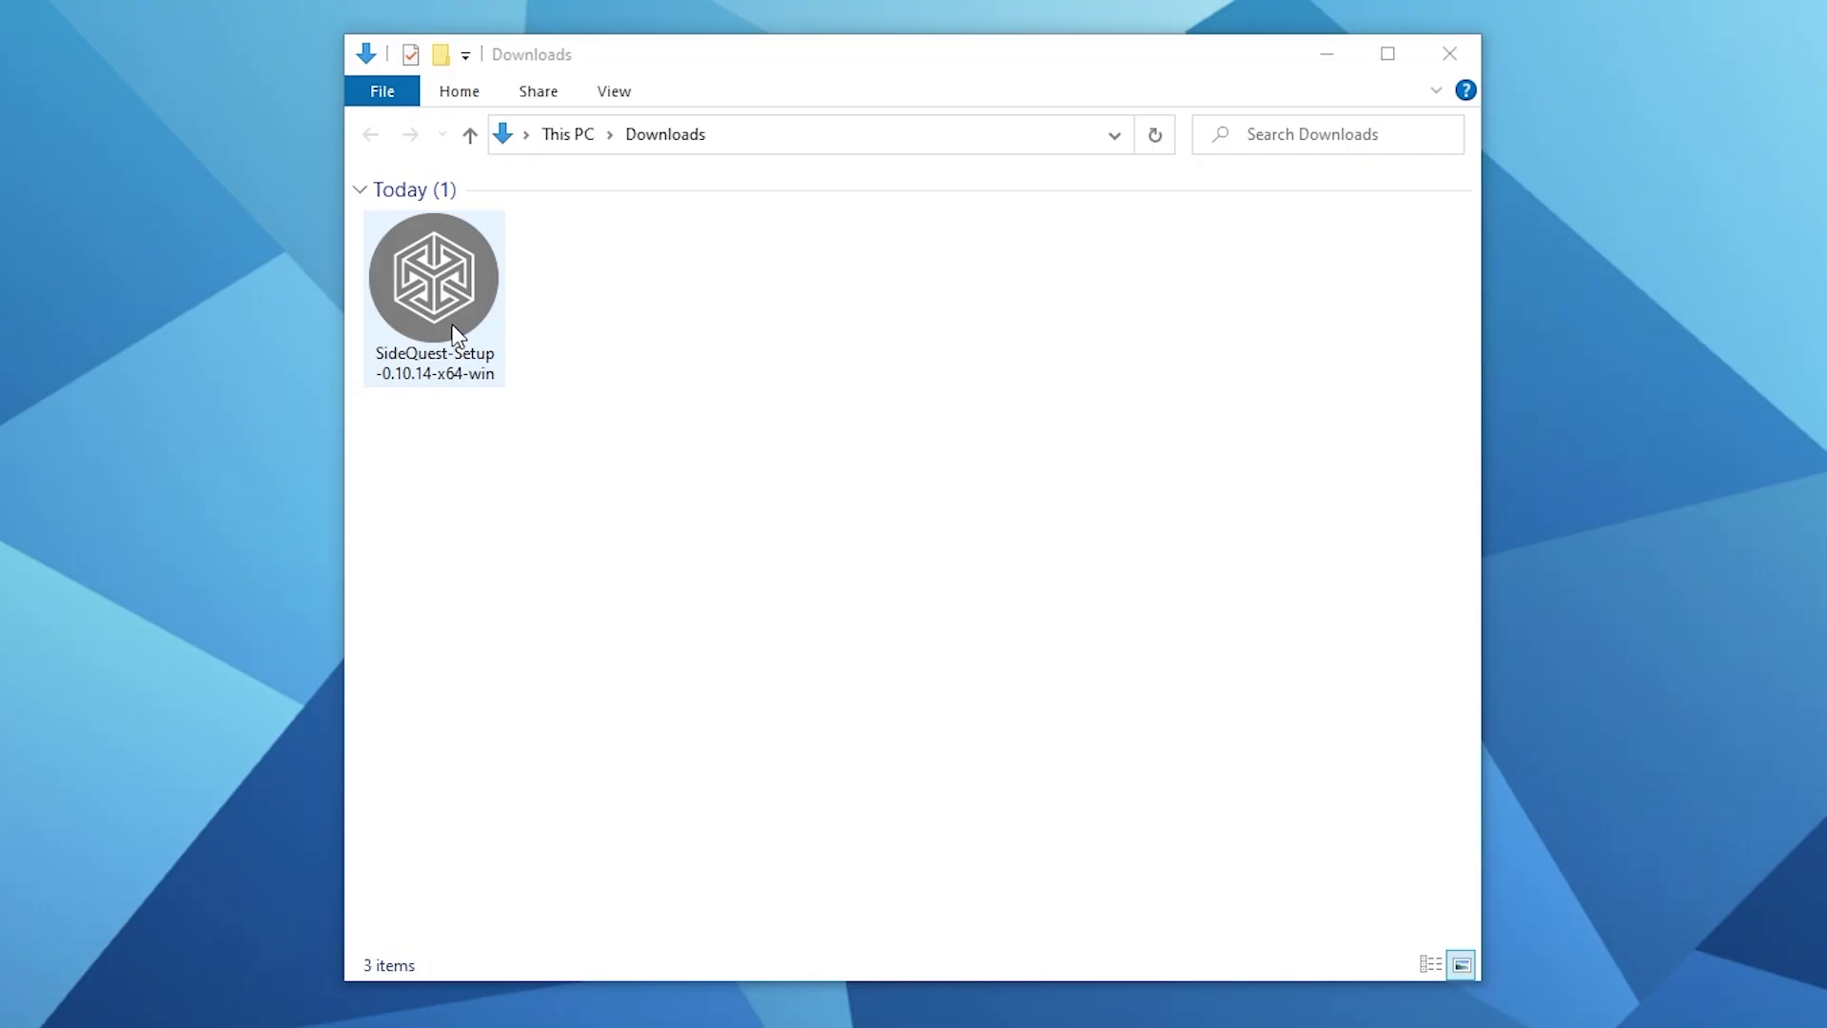
double_click(453, 327)
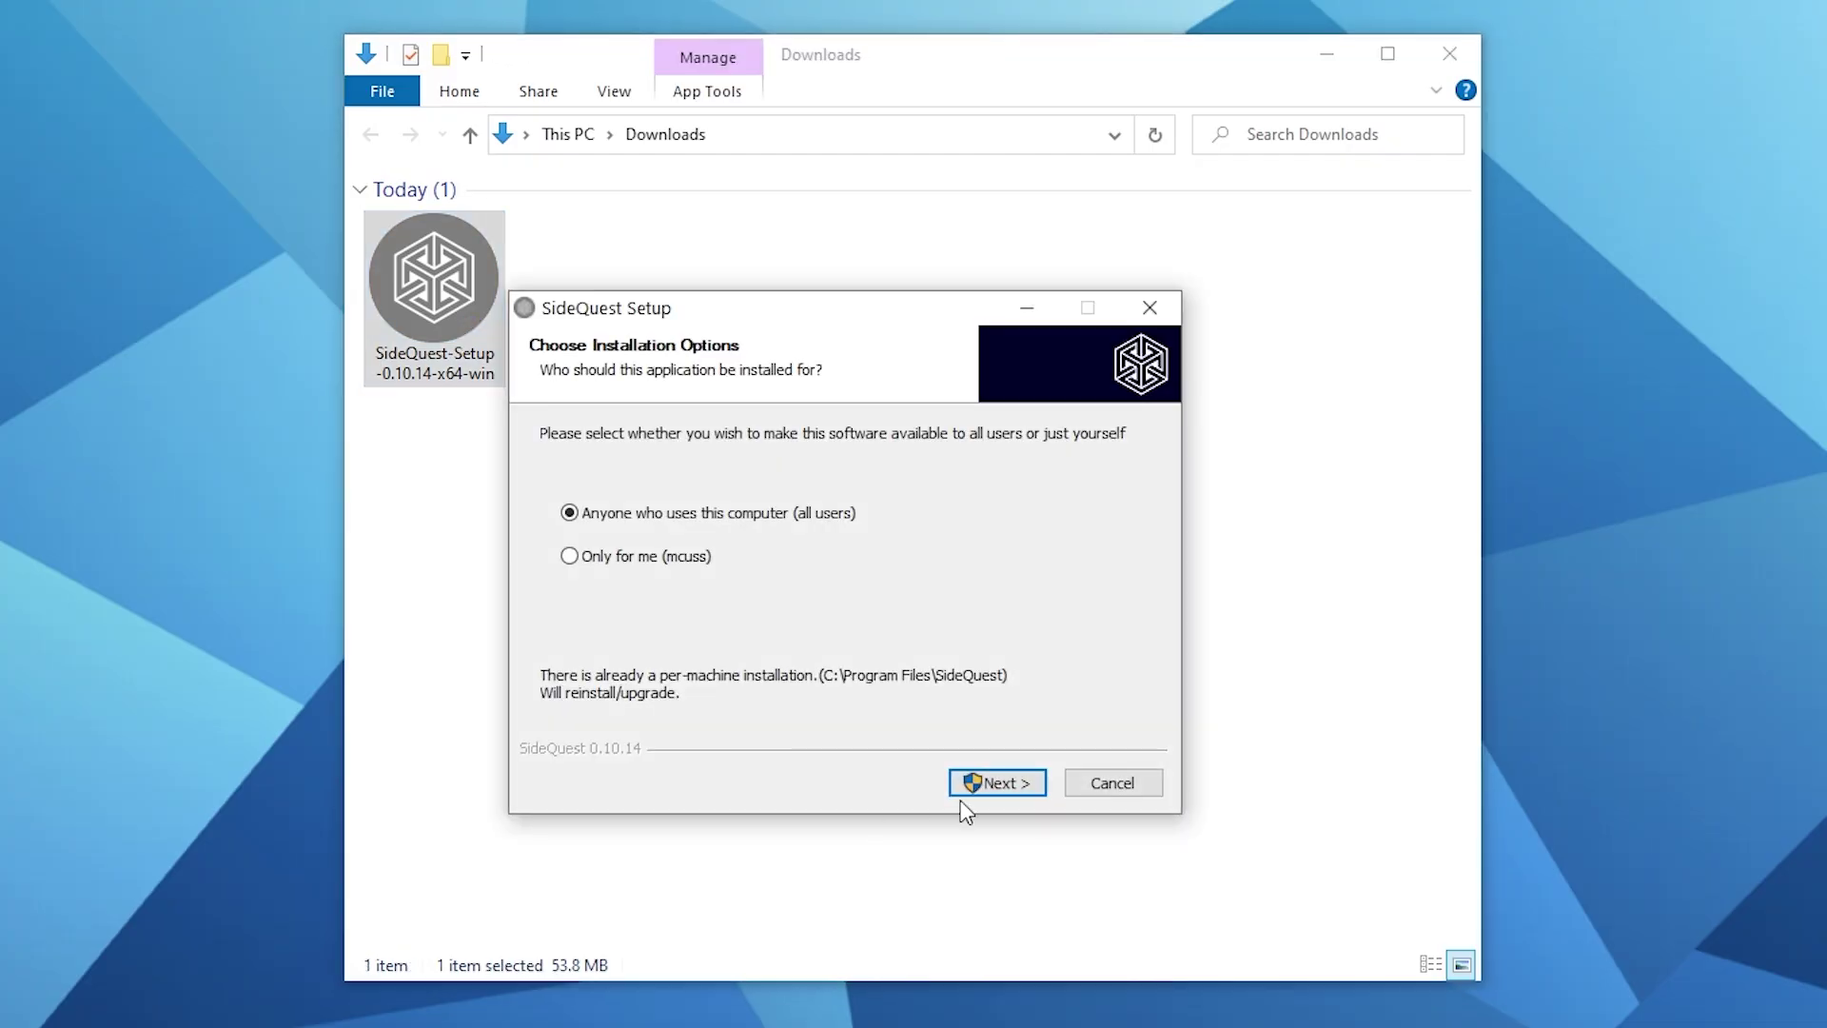
- Install SideQuest 0.10.14 for anyone using this computer and finish the setup
click(990, 786)
click(994, 783)
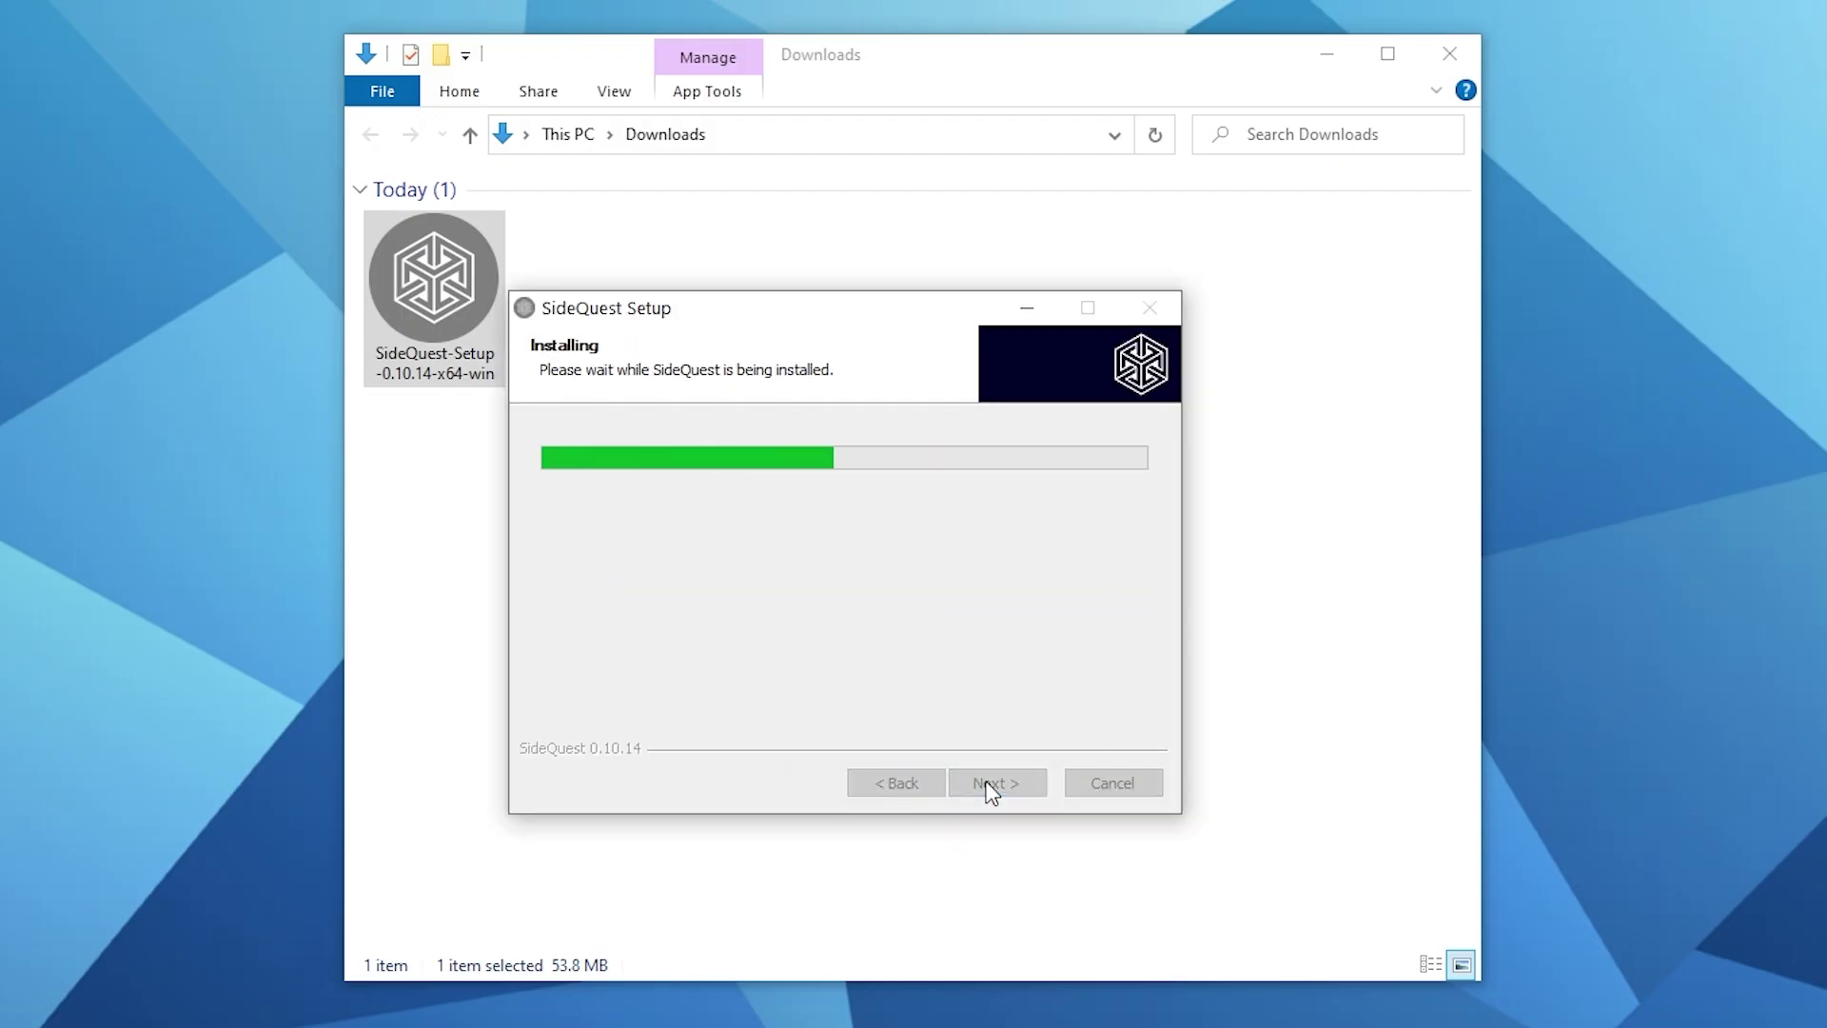
click(994, 783)
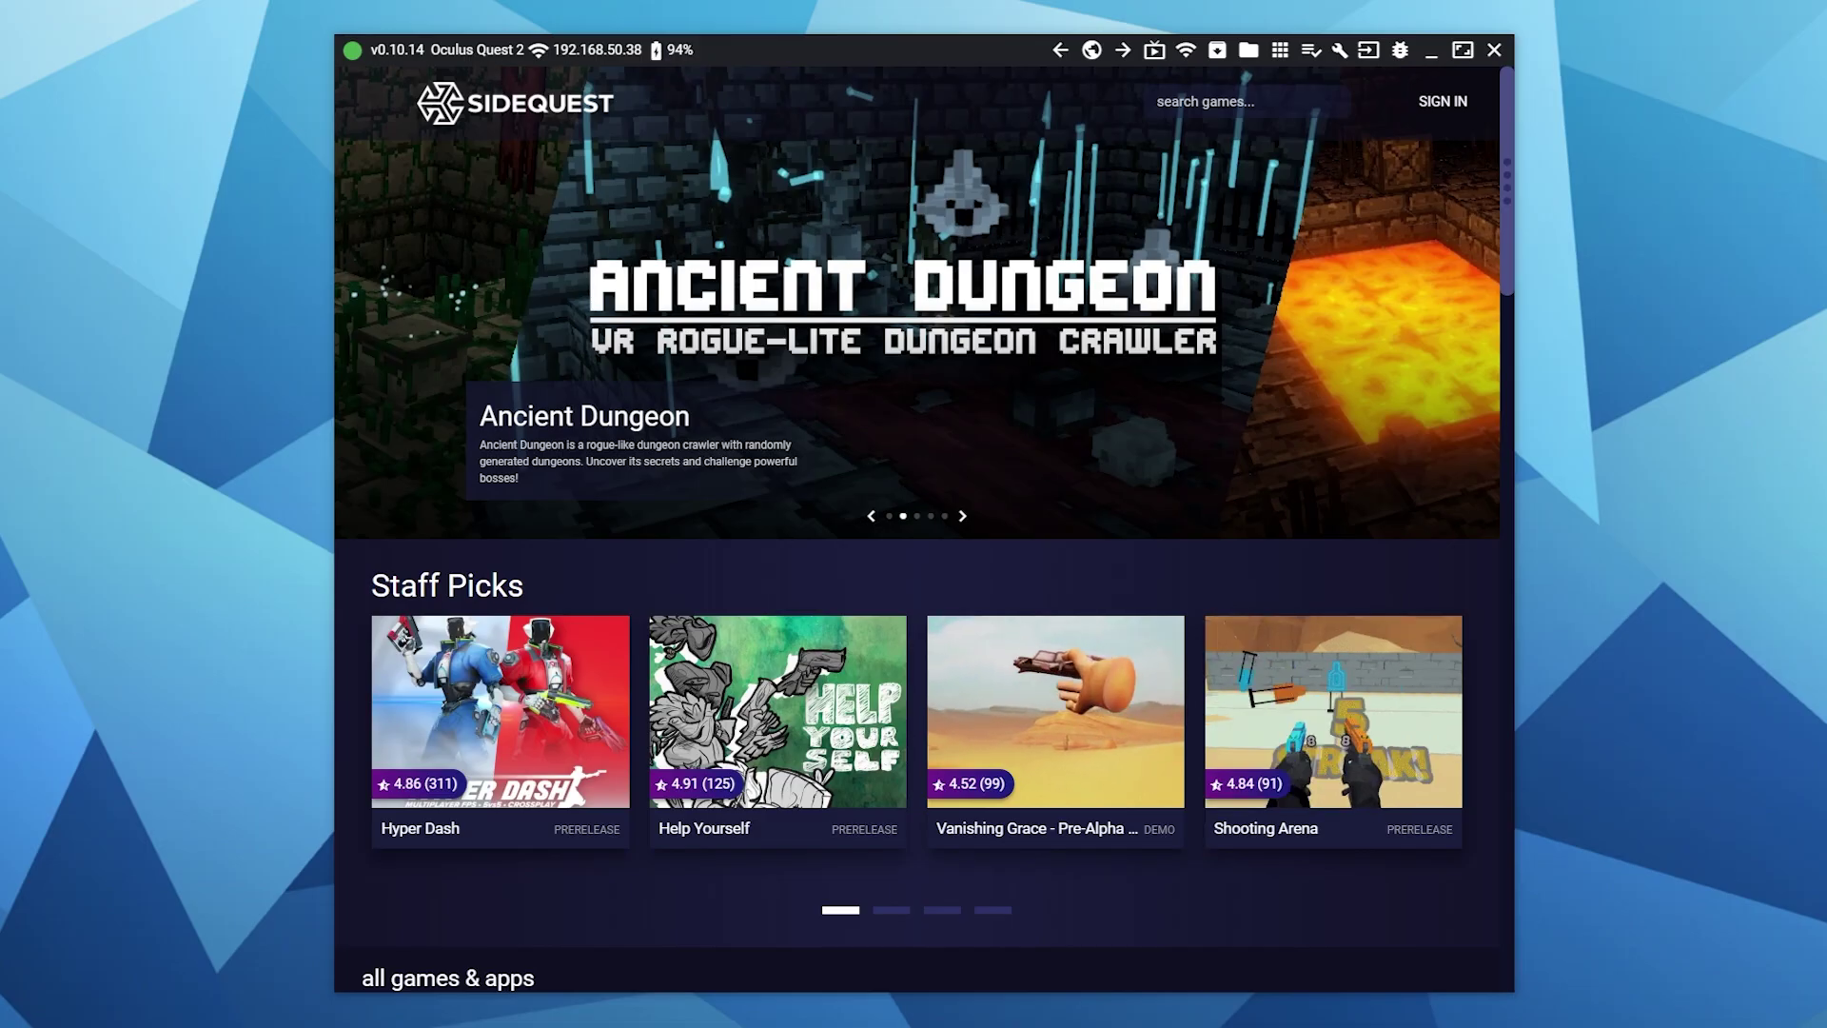
- Open the Hyper Dash app page in SideQuest's store
click(507, 700)
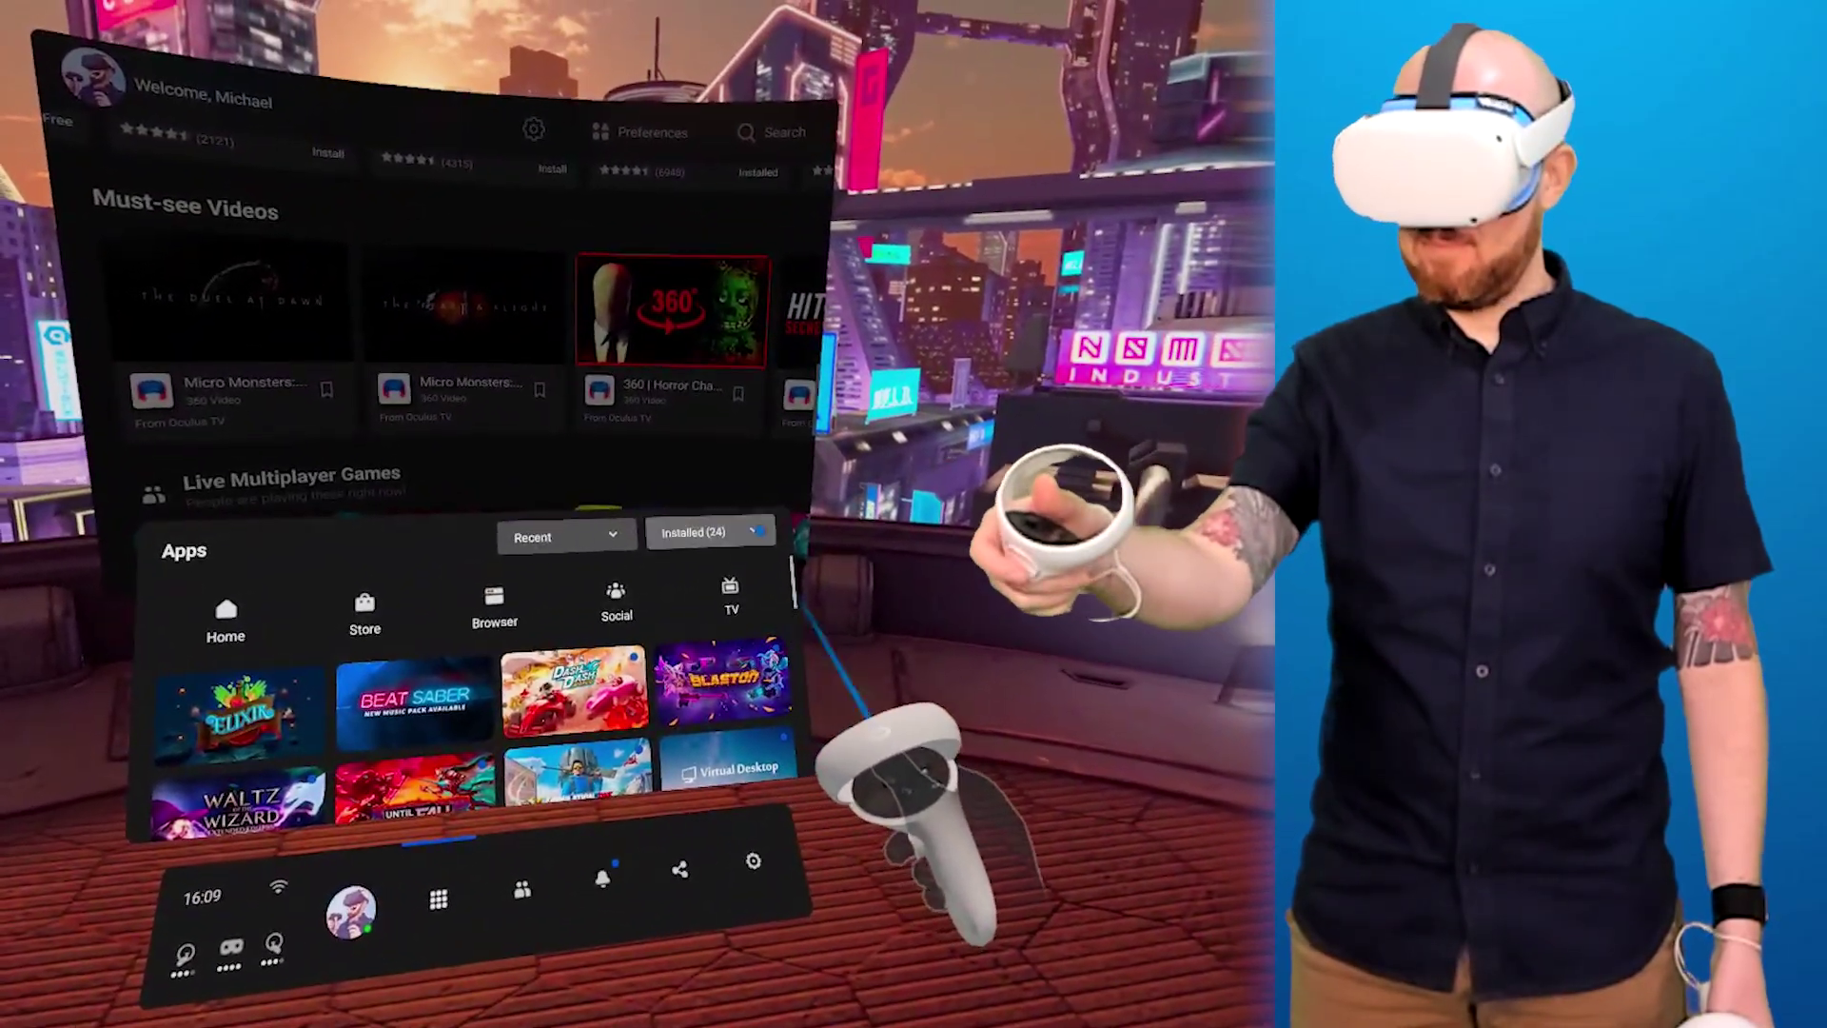
- Filter the Quest's Apps library to Unknown Sources so Hyper Dash is listed
click(771, 479)
scroll(736, 551, down, 2)
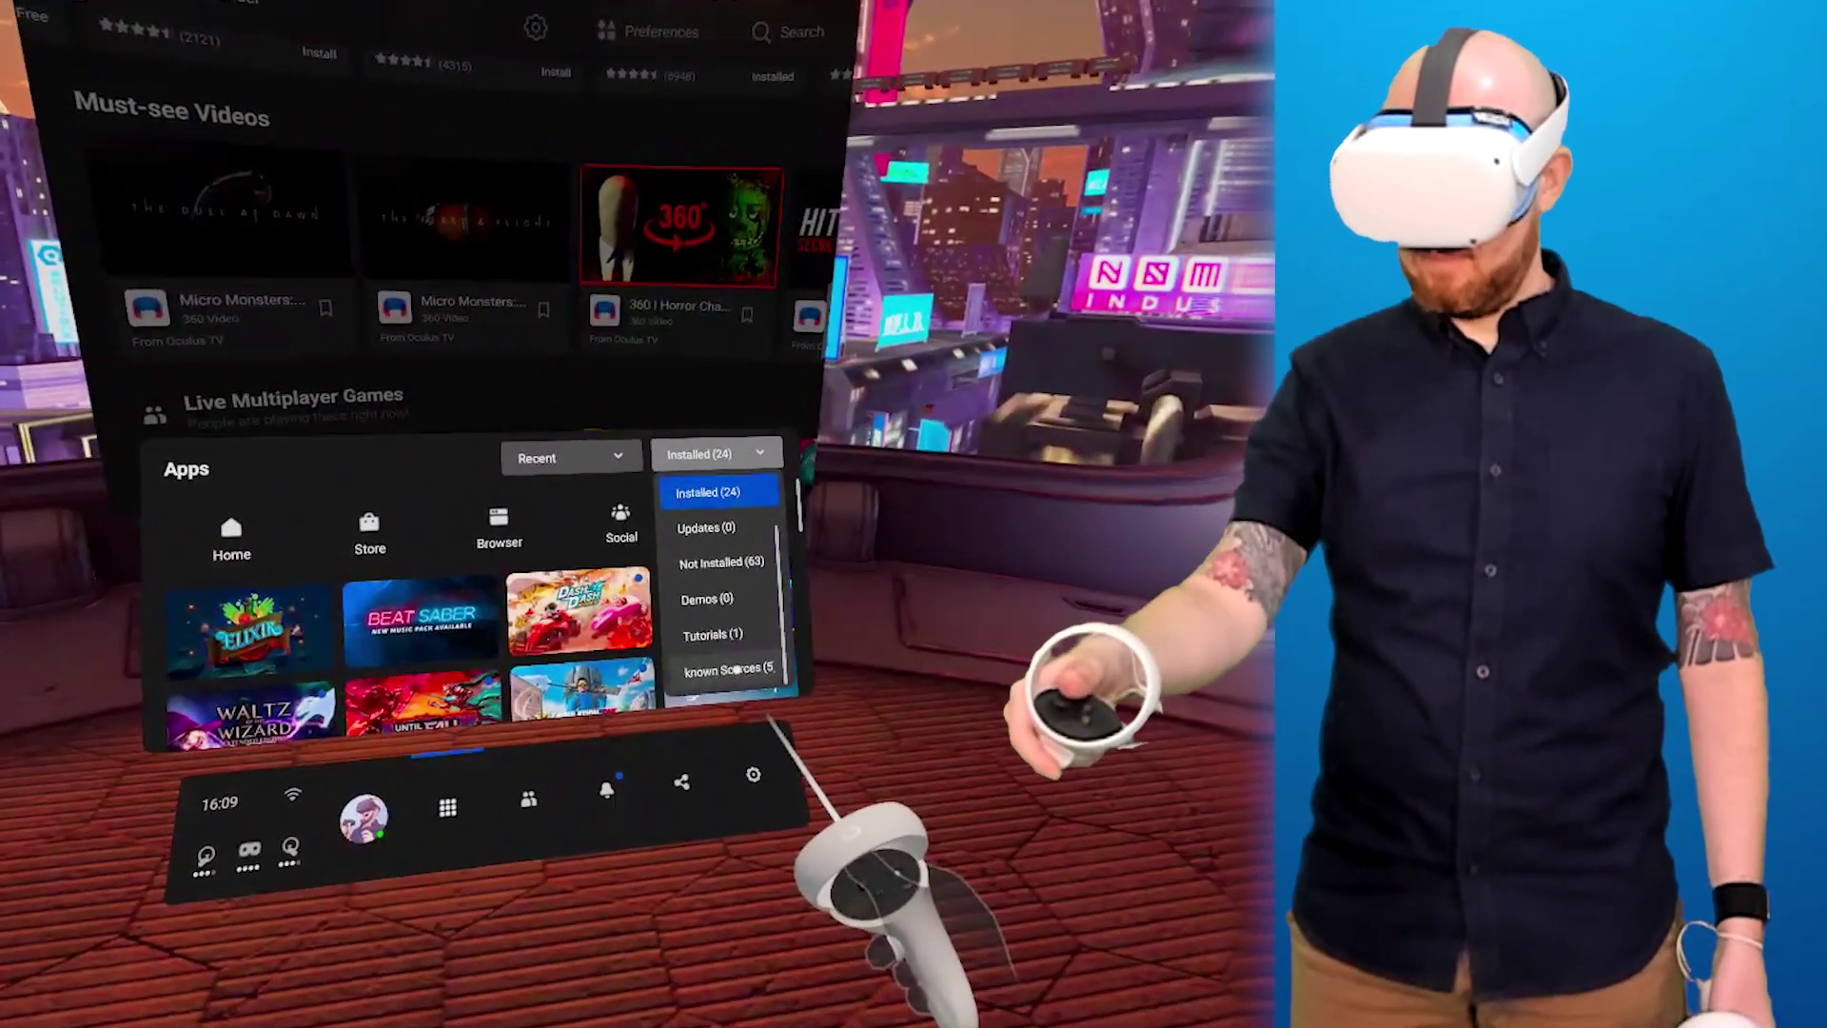
click(736, 669)
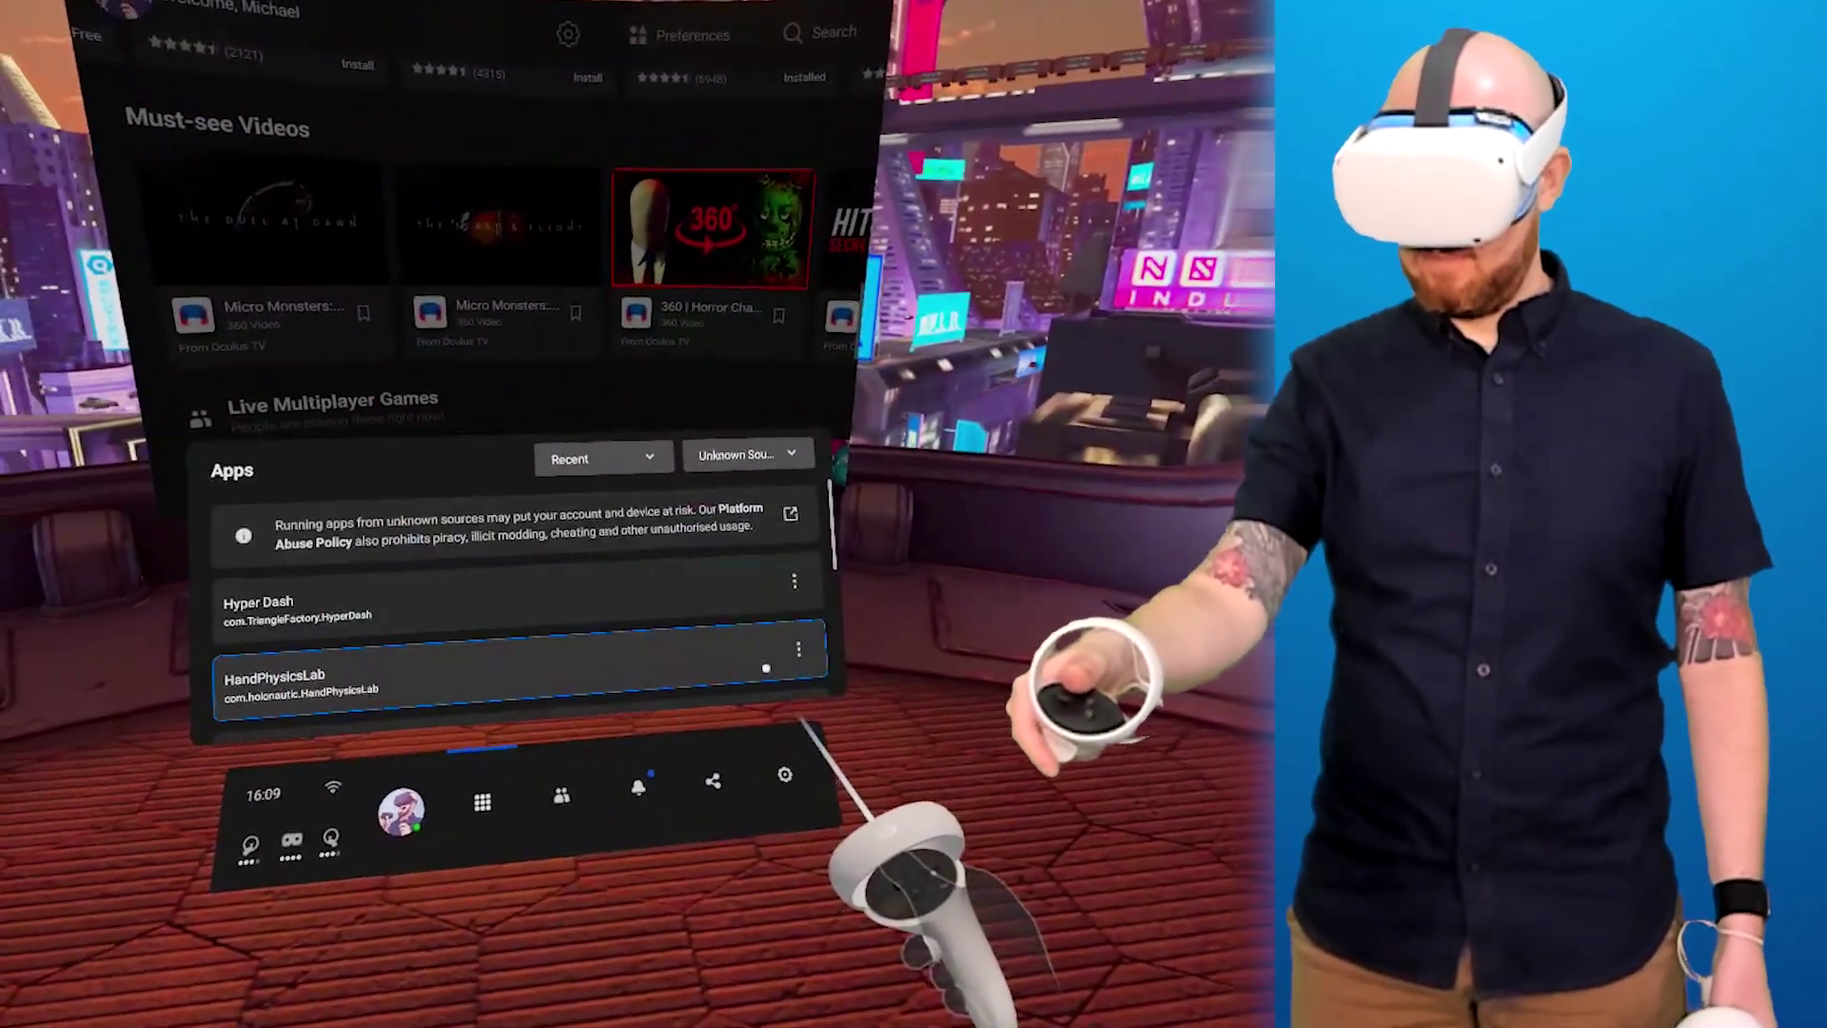
scroll(797, 609, down, 3)
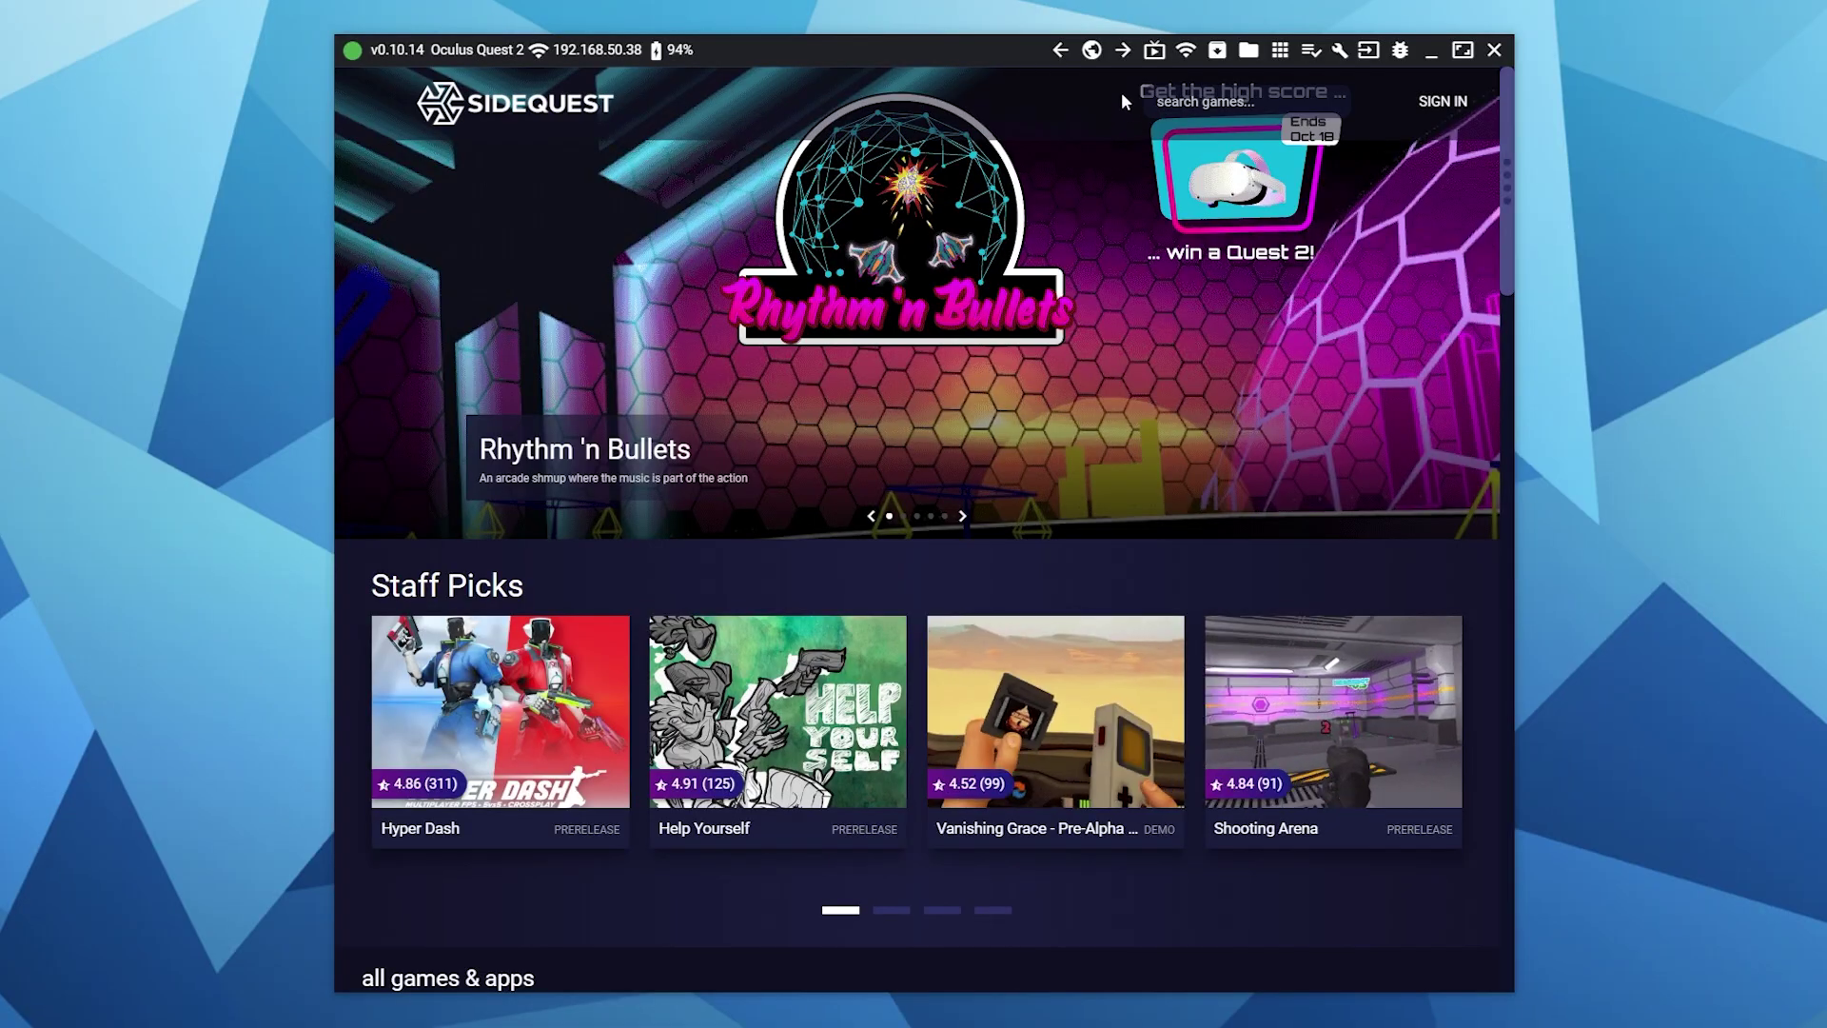
- Preview SideQuest's headset streaming options and wireless connection options
click(1154, 55)
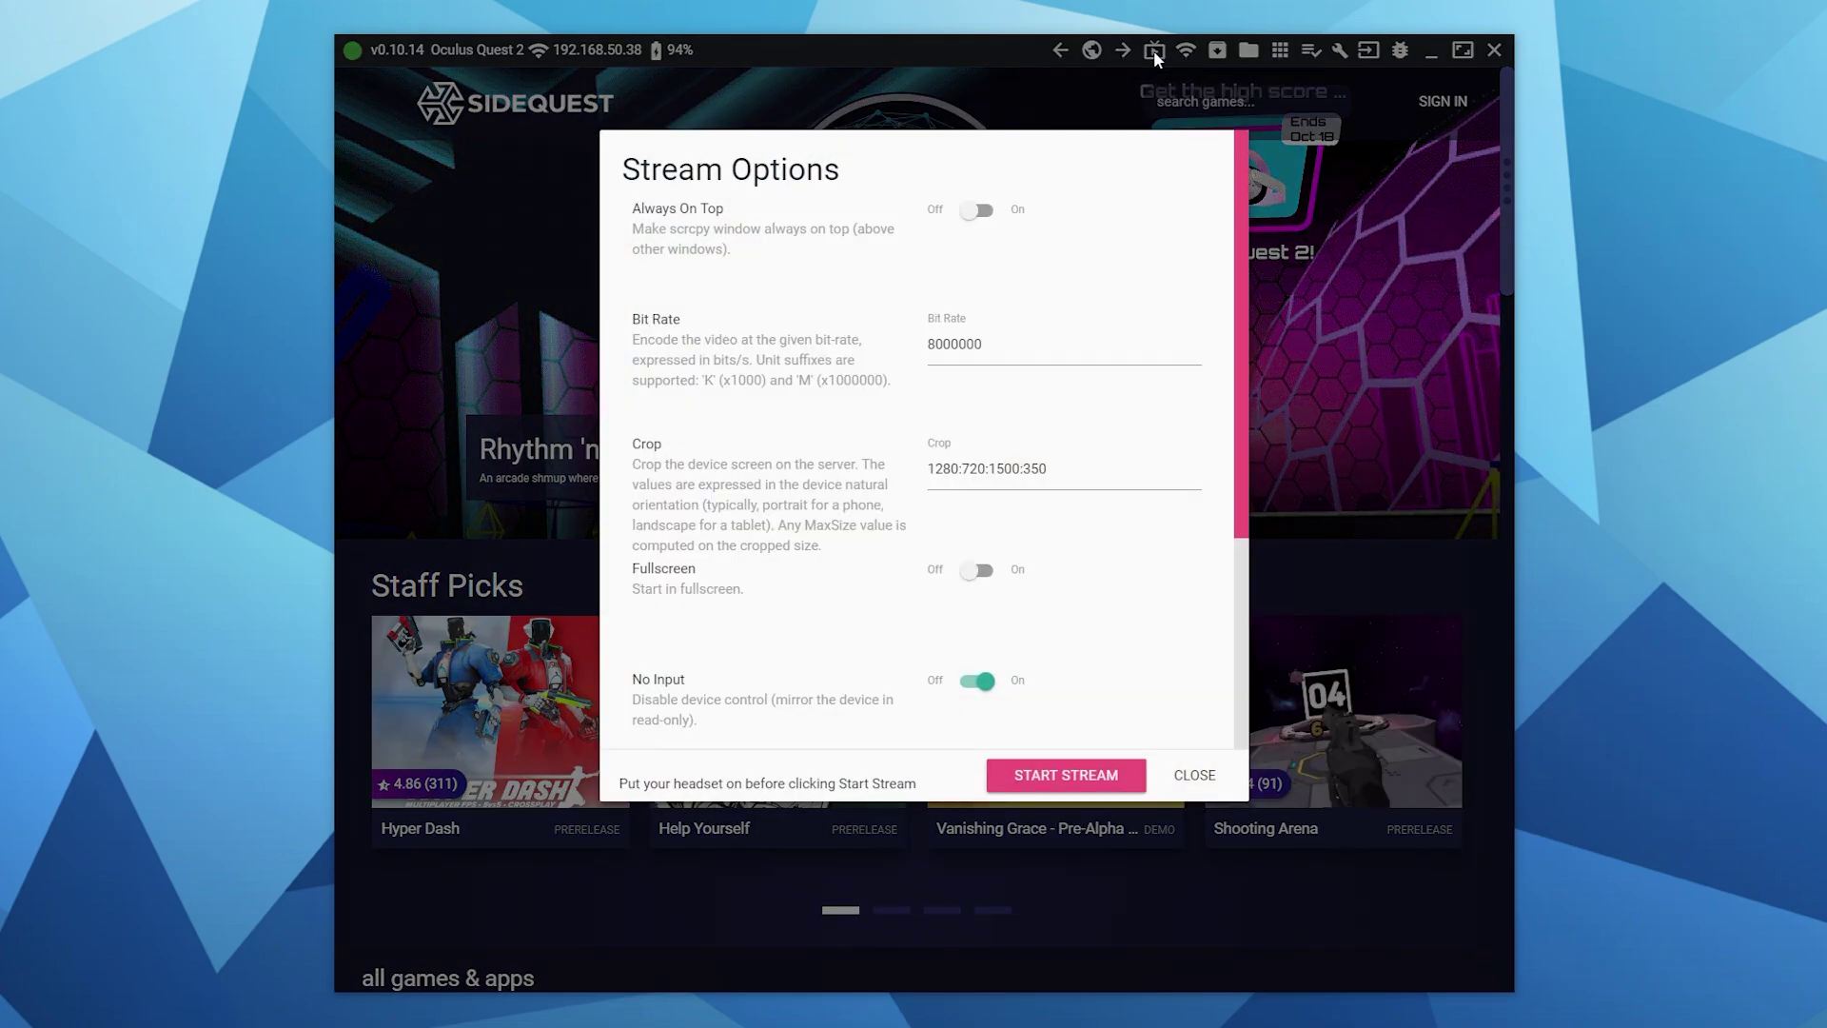
scroll(1103, 305, down, 1)
scroll(1101, 319, up, 5)
click(1187, 49)
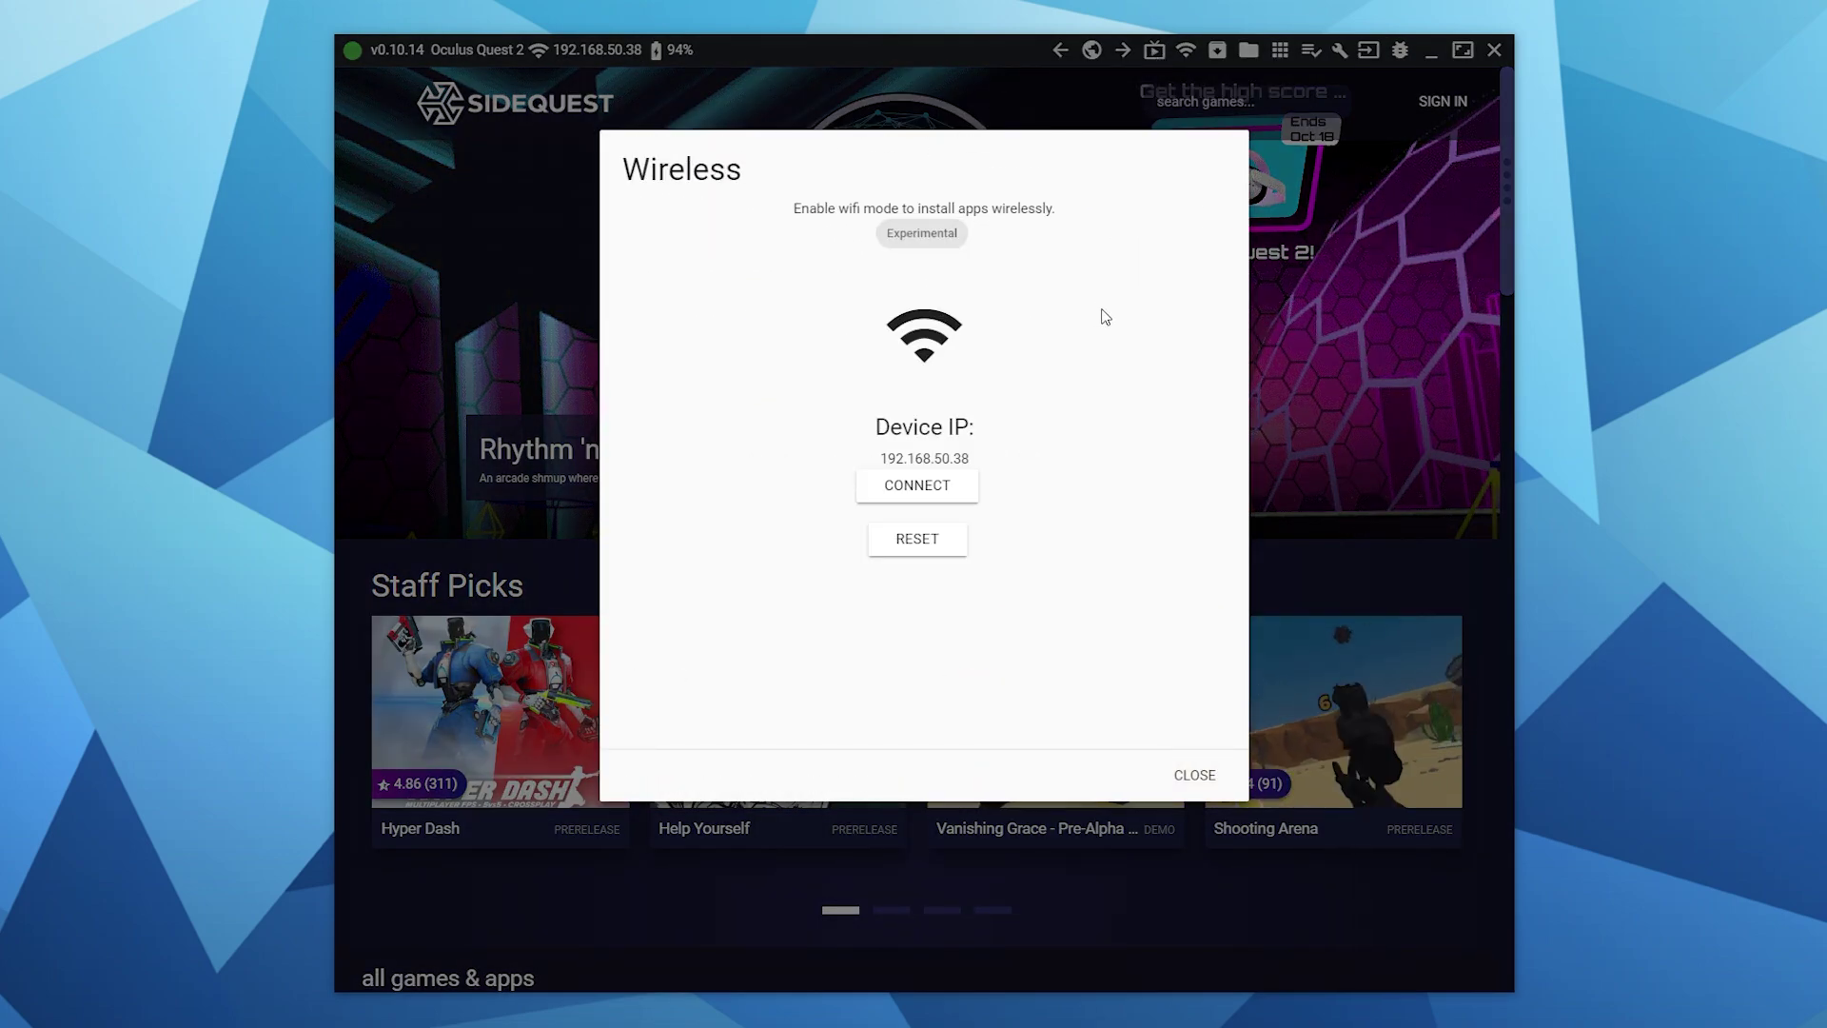
key(Escape)
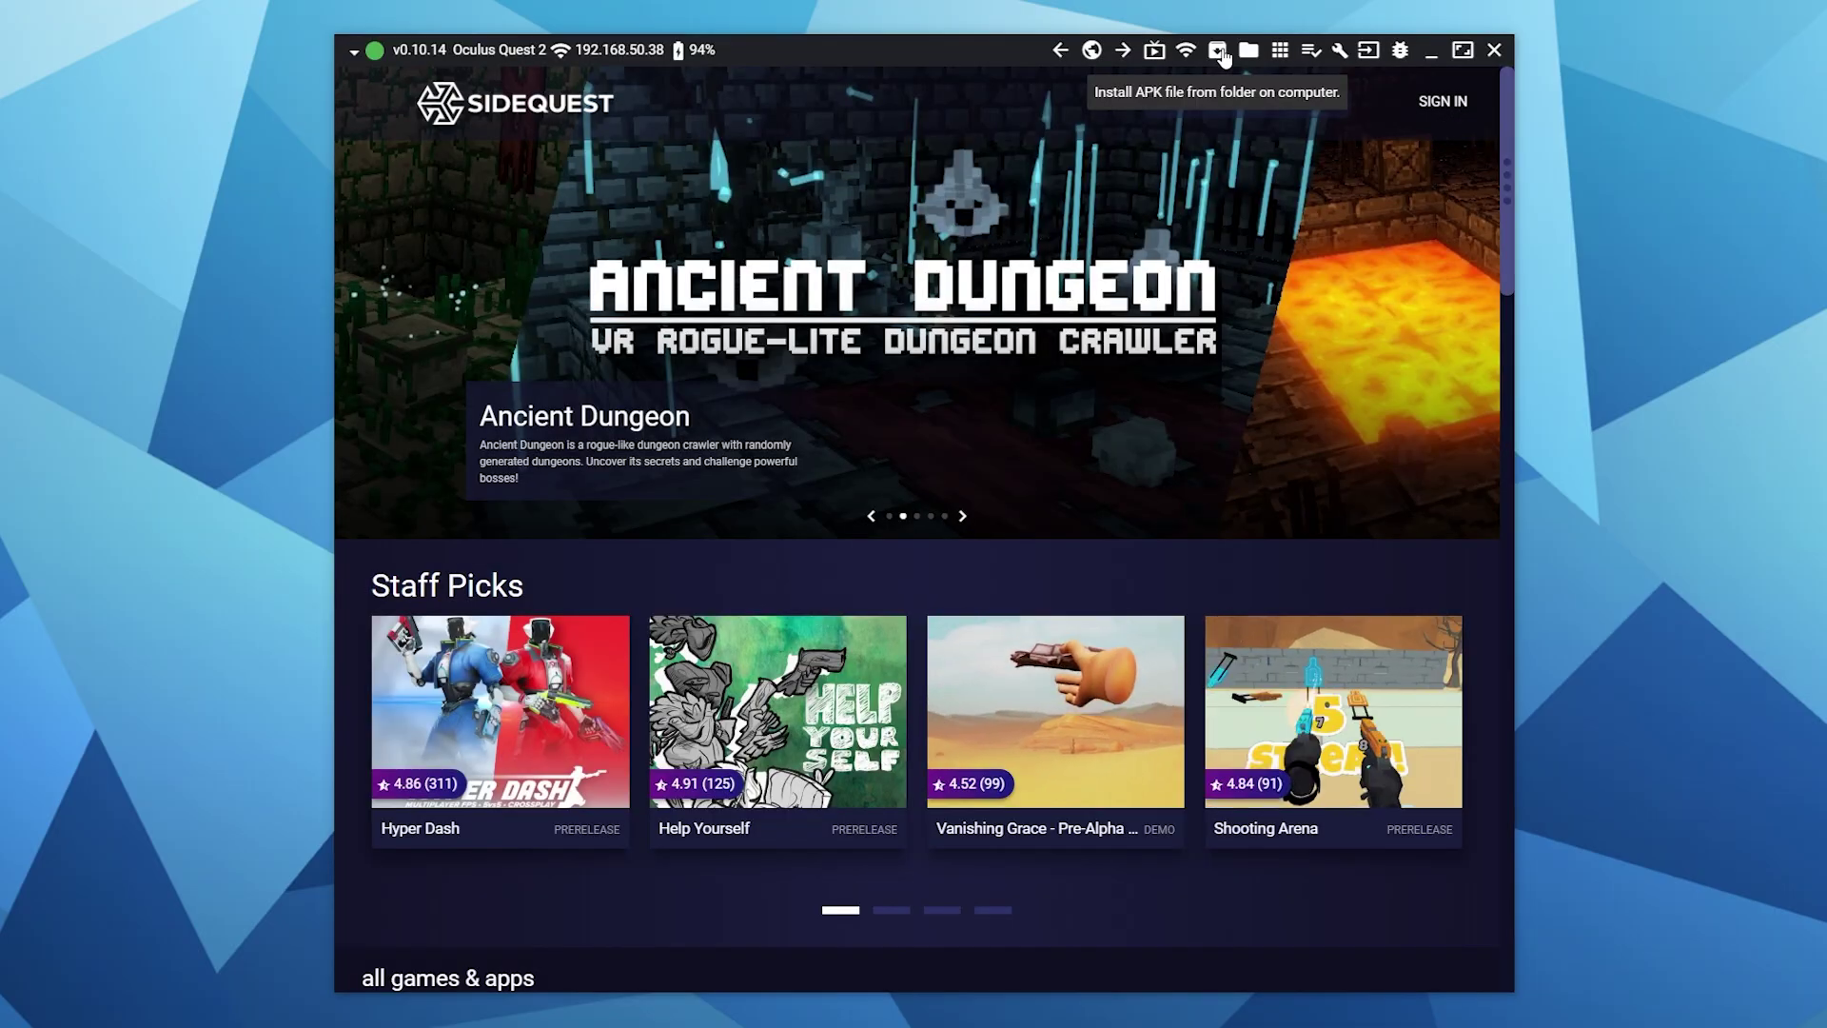
- View the headset's installed apps, then browse the capture size, CPU/GPU and texture settings
click(1280, 52)
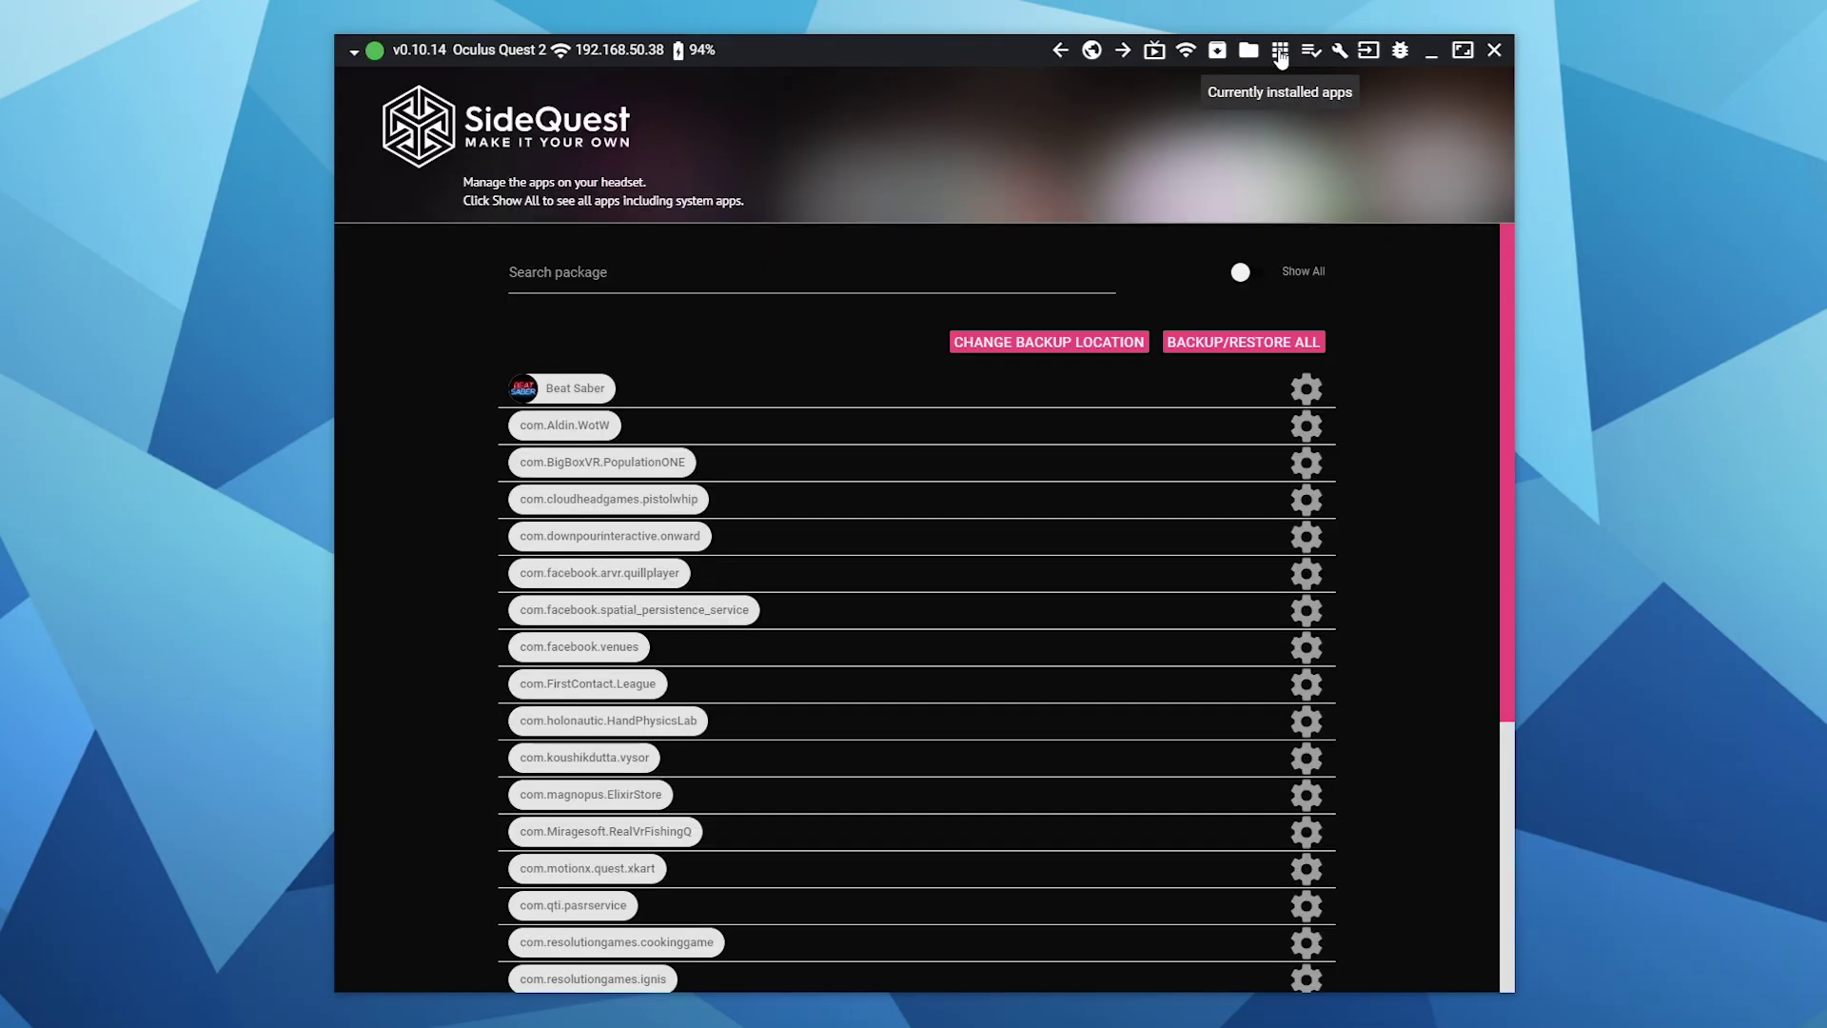
click(1339, 50)
scroll(1378, 358, down, 10)
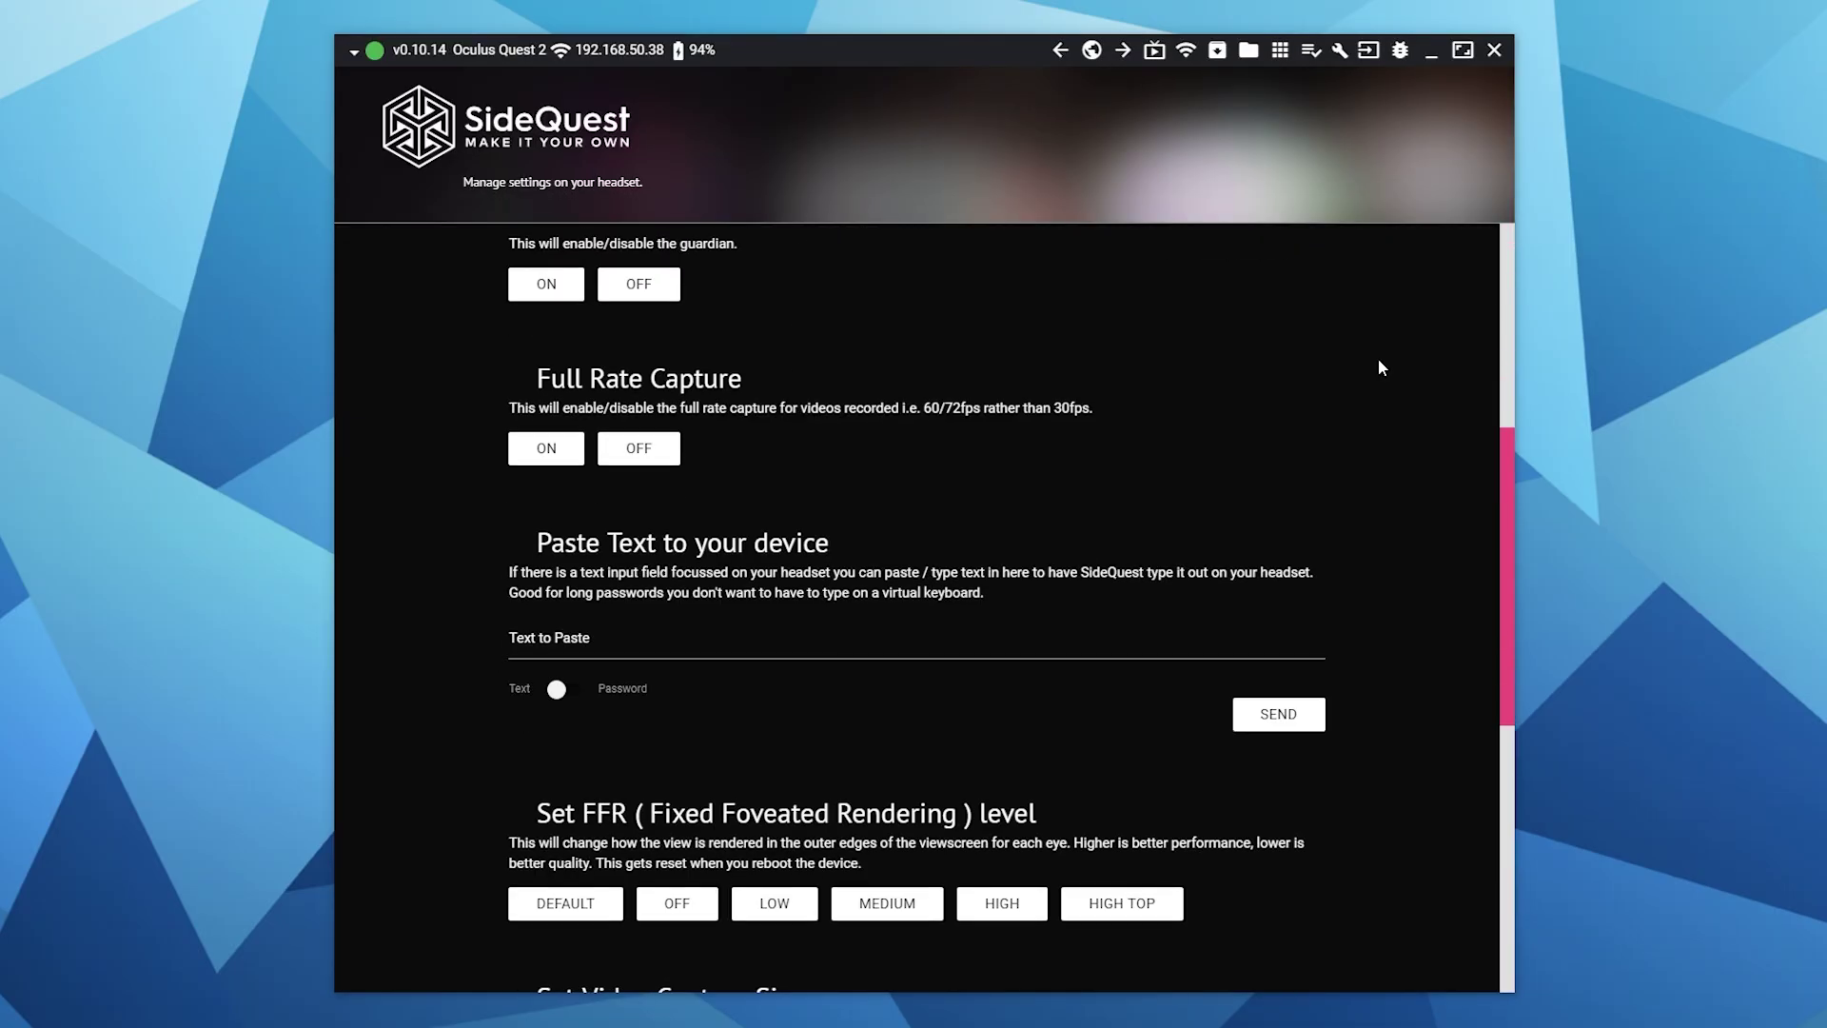
scroll(1371, 373, down, 3)
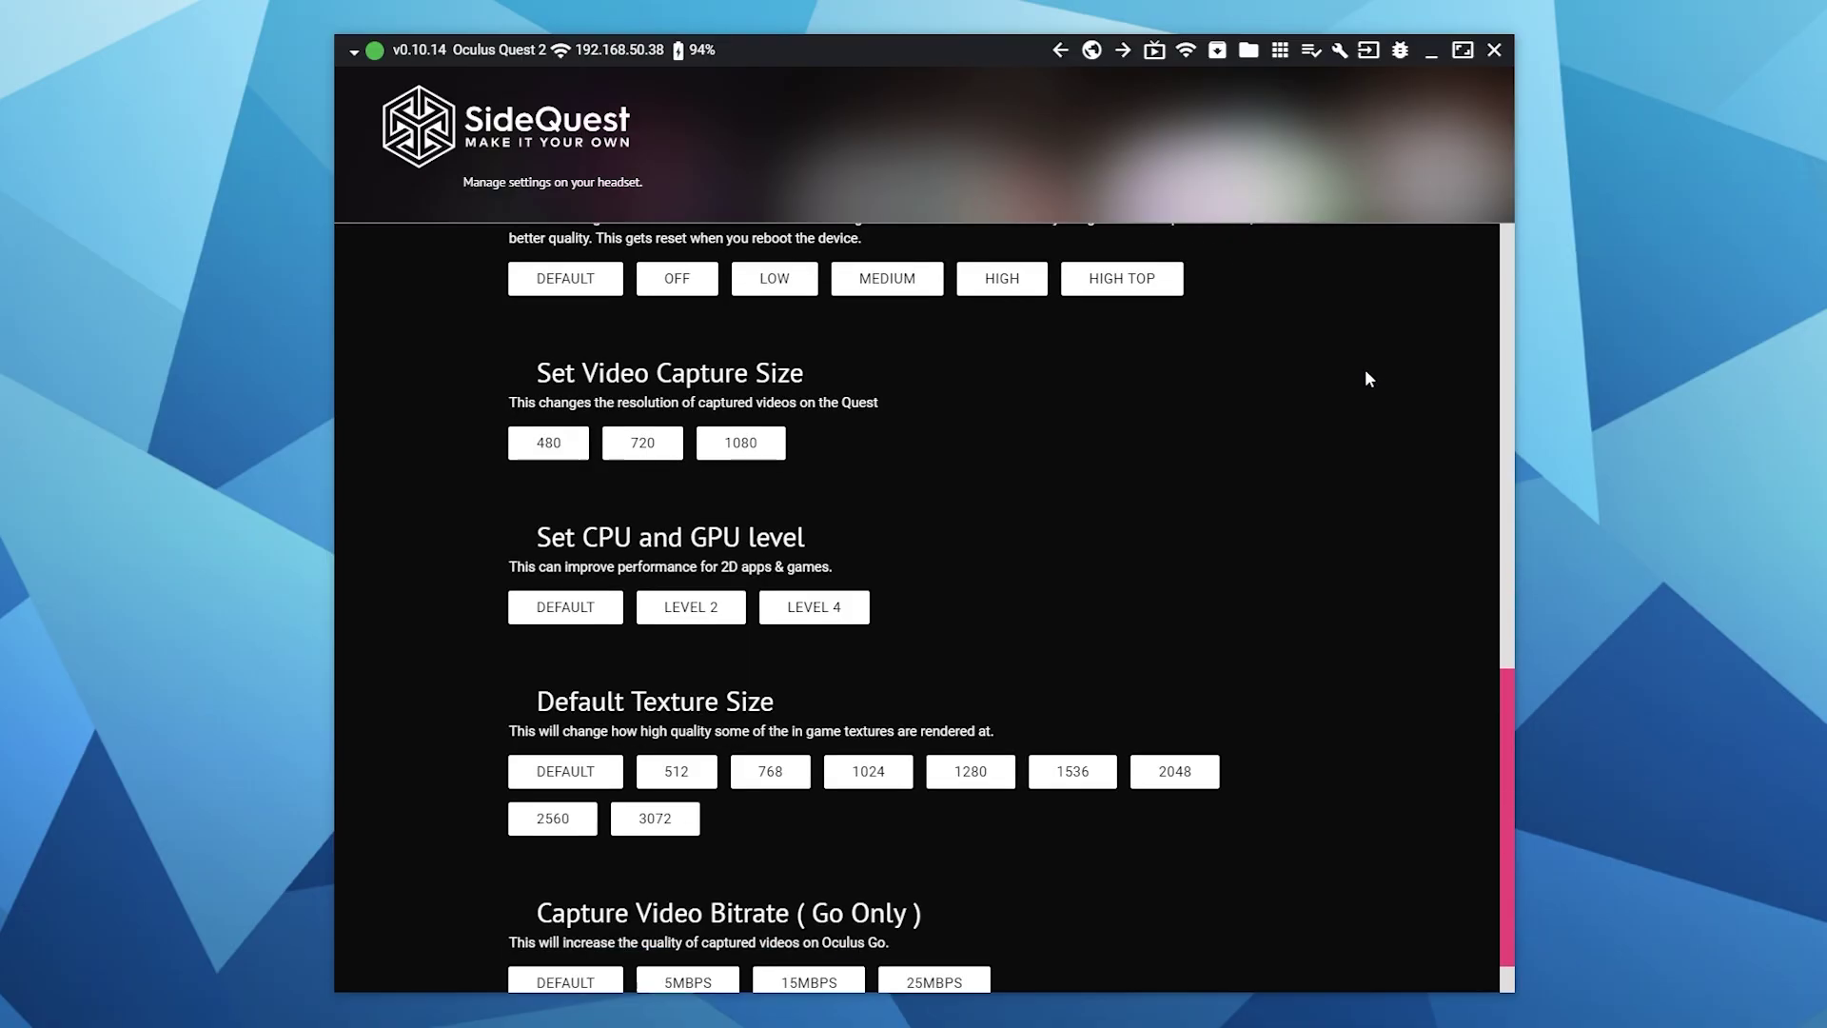